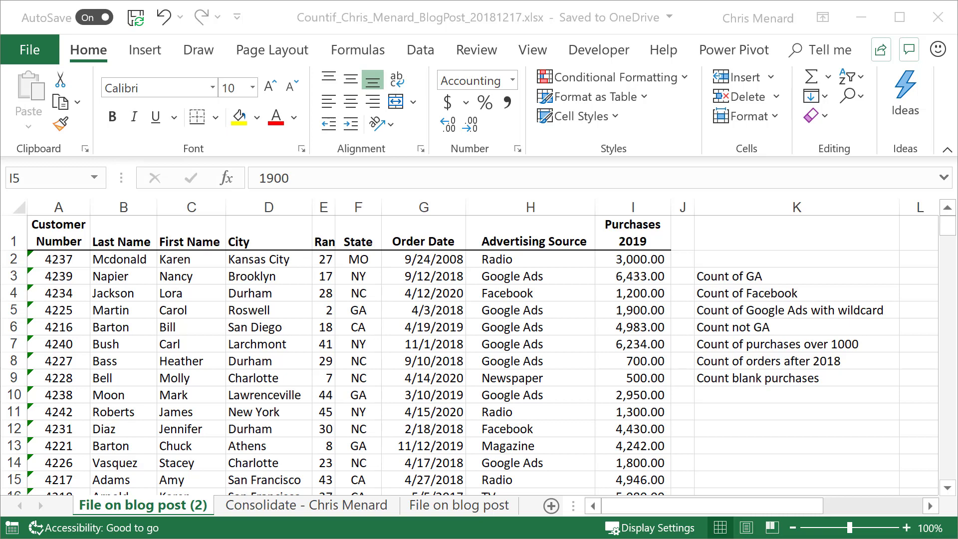
Show the COUNTIF Function in Excel post in Chrome and scroll down to its Excel file download link and back
{"action": "key", "text": "alt+Tab"}
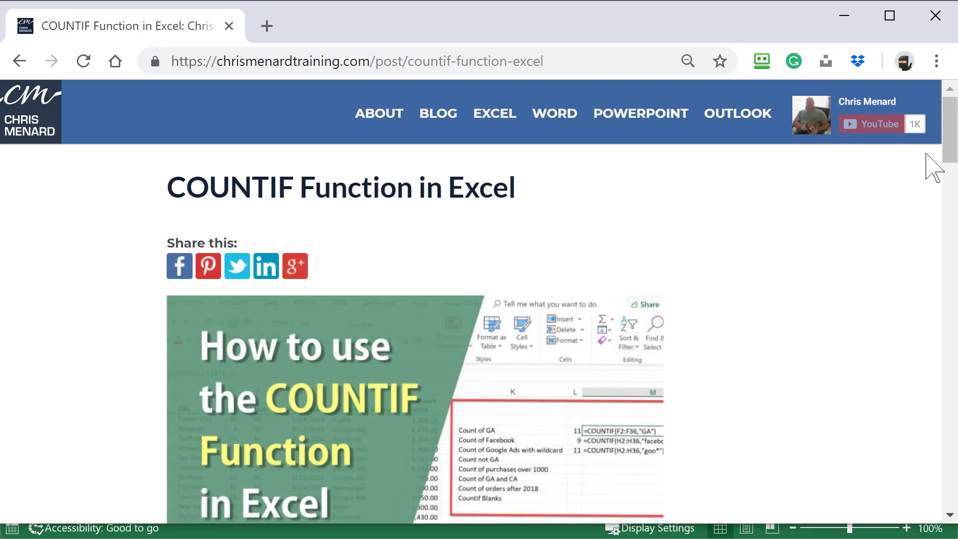
{"action": "mouse_move", "coordinate": [951, 147]}
{"action": "left_mouse_down"}
{"action": "mouse_move", "coordinate": [953, 330]}
{"action": "mouse_move", "coordinate": [954, 320]}
{"action": "left_mouse_up"}
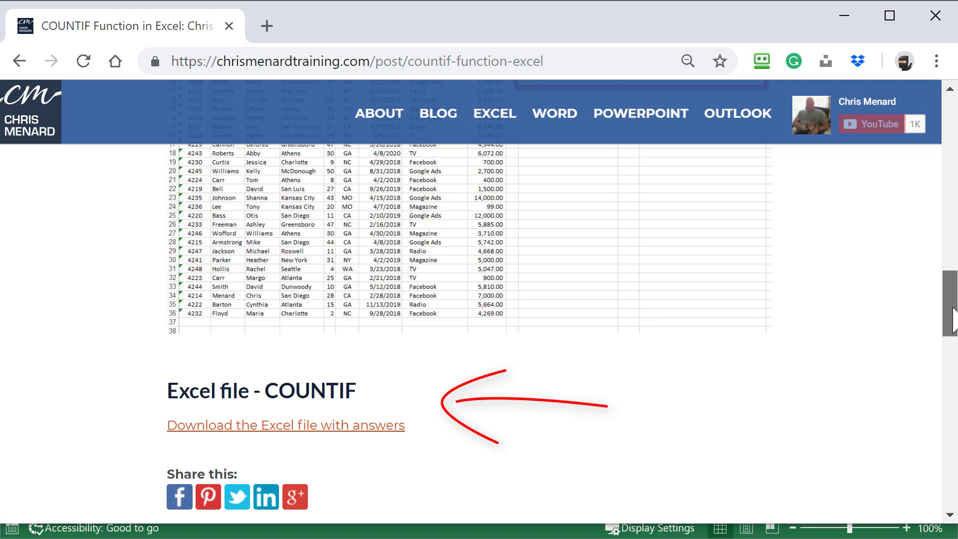
{"action": "left_click_drag", "start_coordinate": [953, 320], "coordinate": [953, 142]}
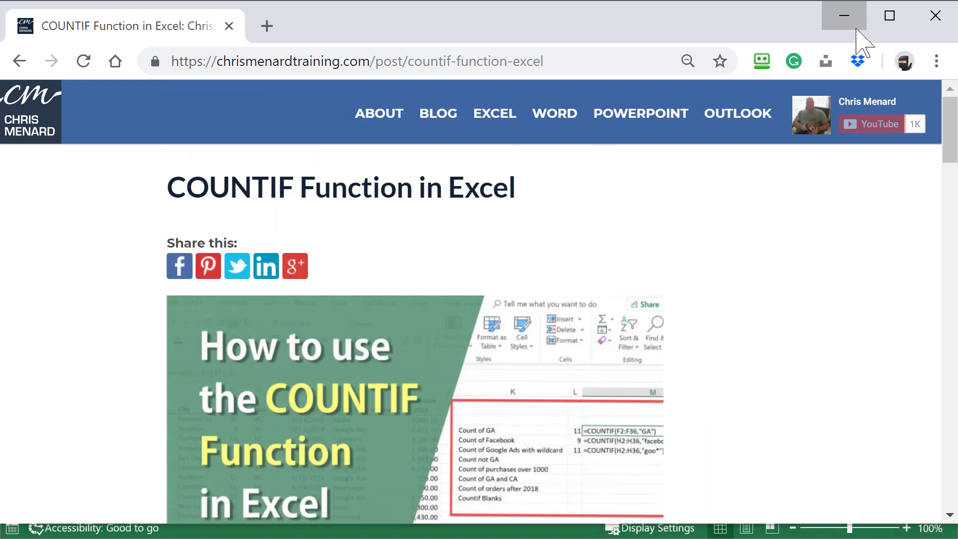
Minimize Chrome, confirm the State data spans F2 to F36, and scroll across to column L
{"action": "left_click", "coordinate": [846, 15]}
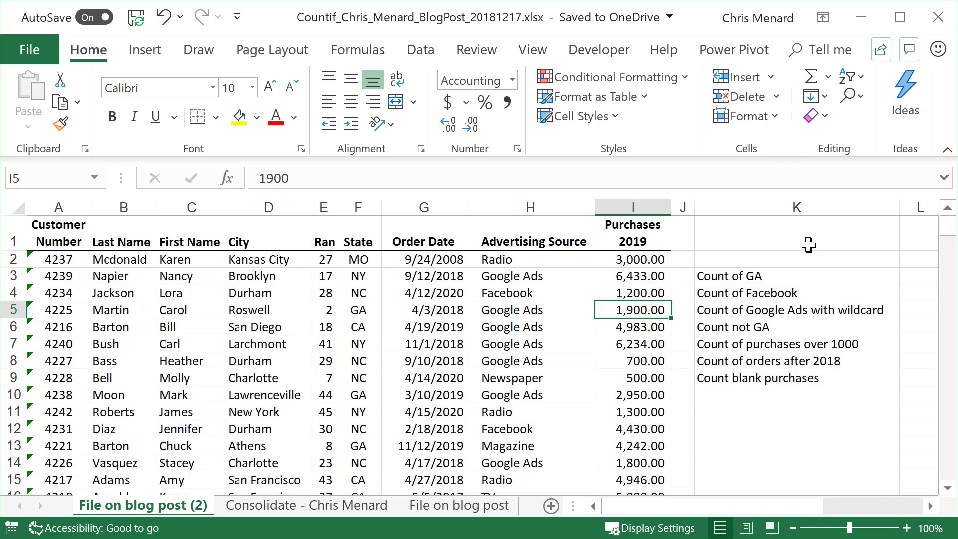
{"action": "left_click", "coordinate": [360, 259]}
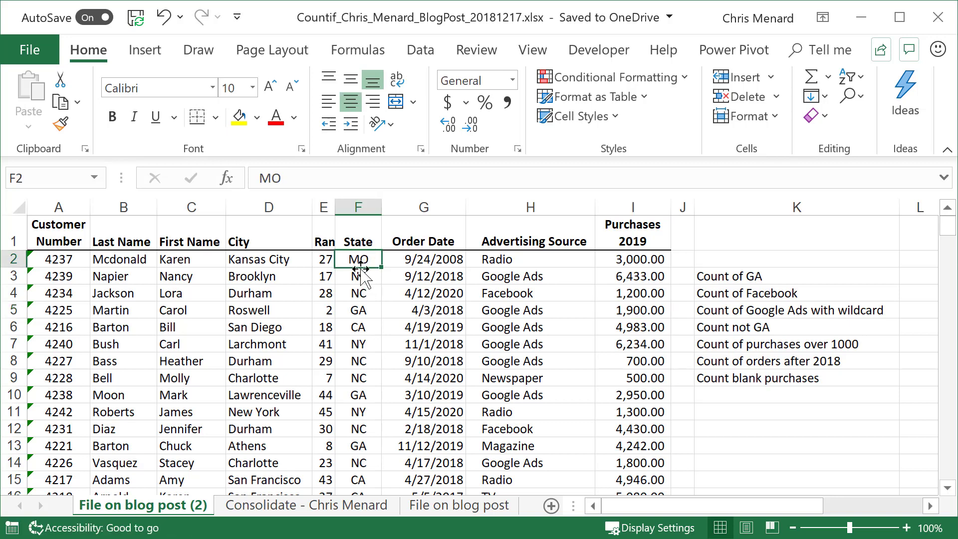
{"action": "double_click", "coordinate": [360, 268]}
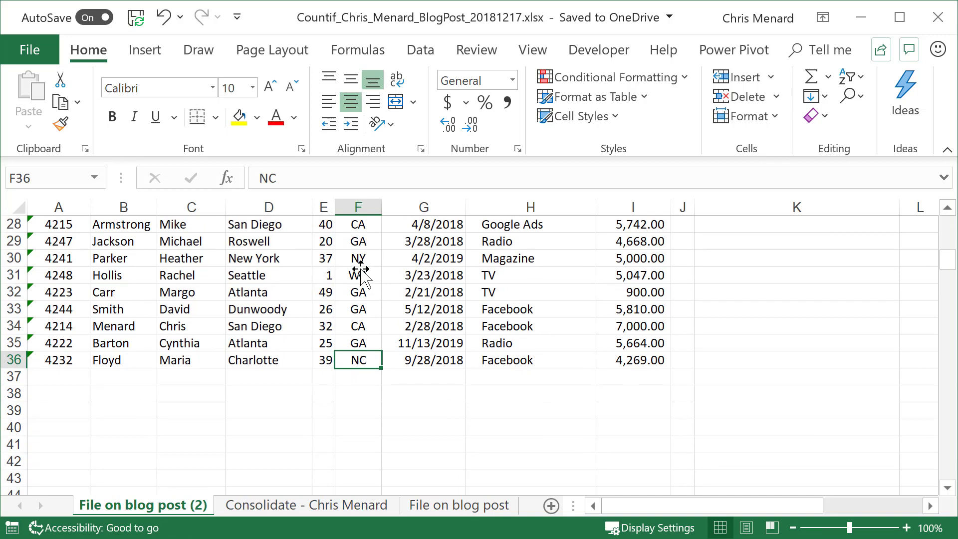
{"action": "double_click", "coordinate": [362, 351]}
{"action": "left_click_drag", "start_coordinate": [830, 507], "coordinate": [921, 514]}
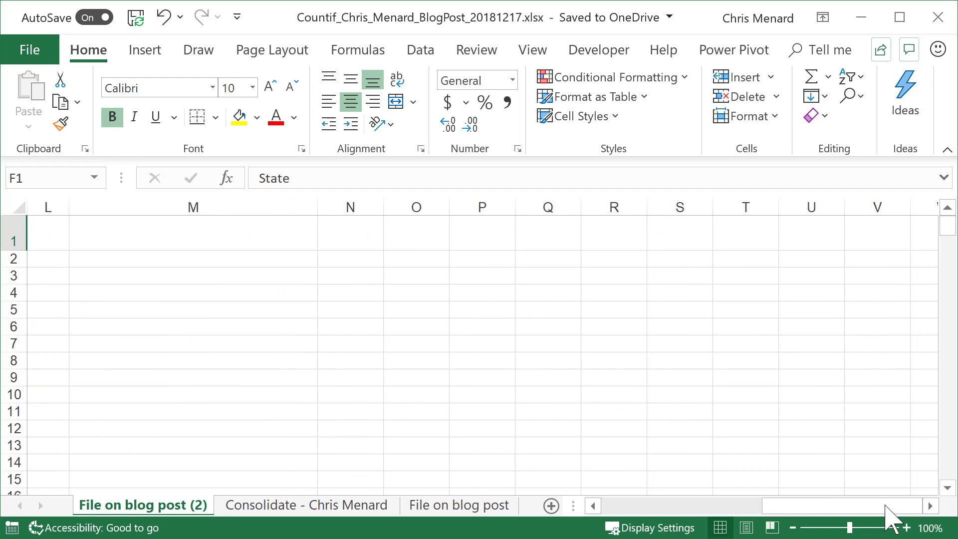
Enter =COUNTIF(F2:F36,"Ga") in L3 to count GA orders, returning 11
{"action": "left_click", "coordinate": [614, 506]}
{"action": "left_click", "coordinate": [791, 283]}
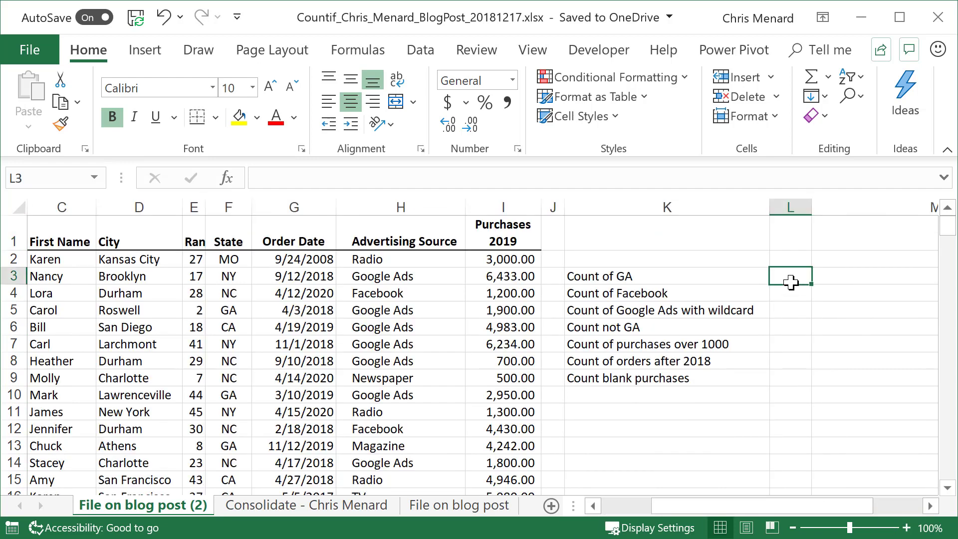
{"action": "type", "text": "="}
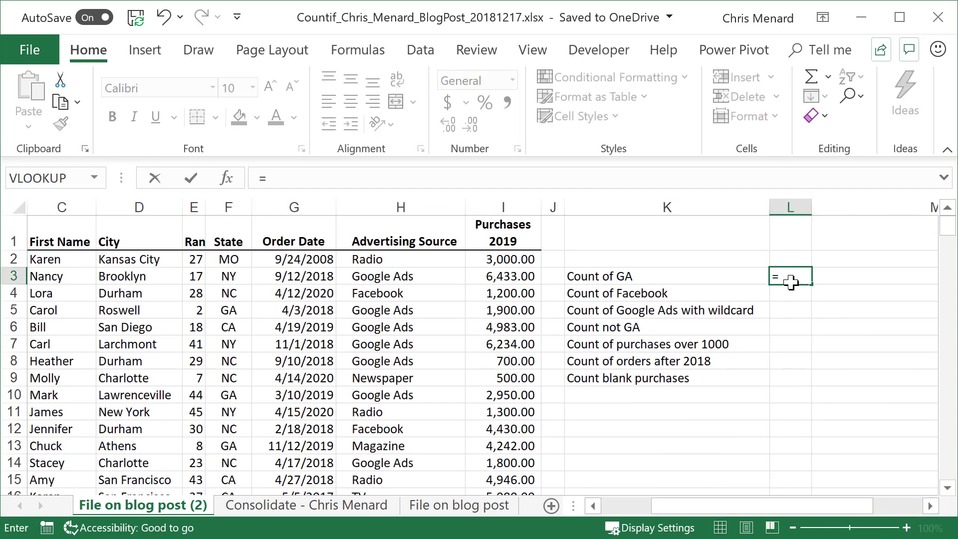
{"action": "type", "text": "countif"}
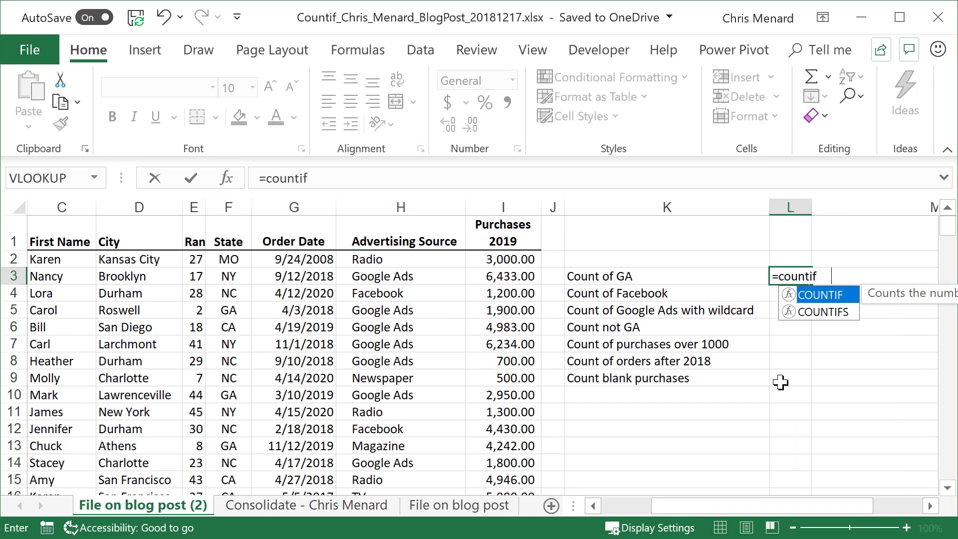
{"action": "key", "text": "Tab"}
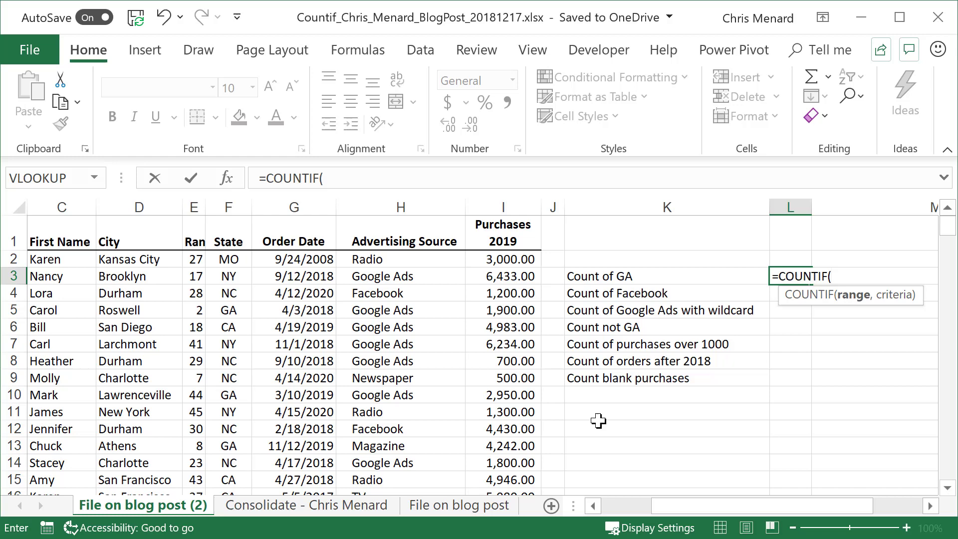
{"action": "left_click_drag", "start_coordinate": [233, 259], "coordinate": [224, 461]}
{"action": "type", "text": ","}
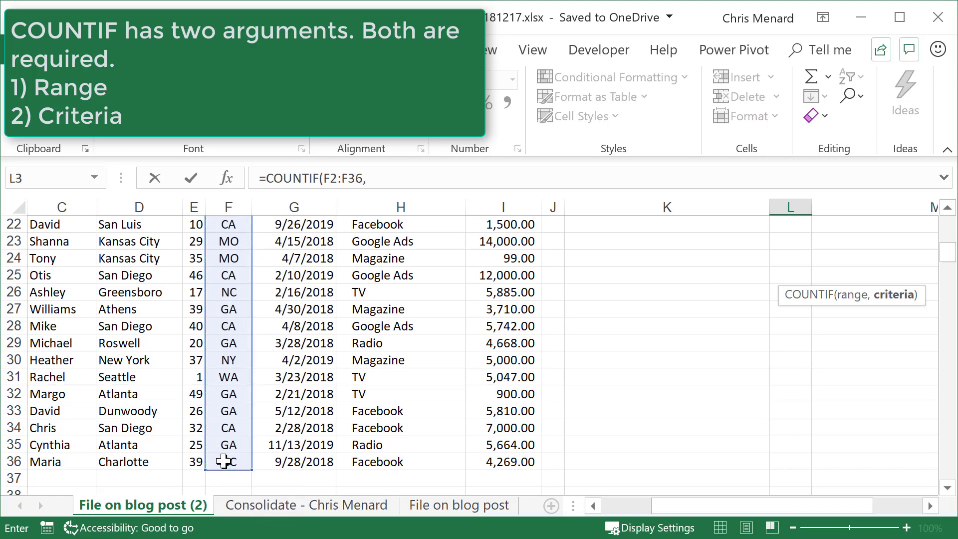
{"action": "type", "text": "\"GGA"}
{"action": "key", "text": "BackSpace"}
{"action": "key", "text": "BackSpace"}
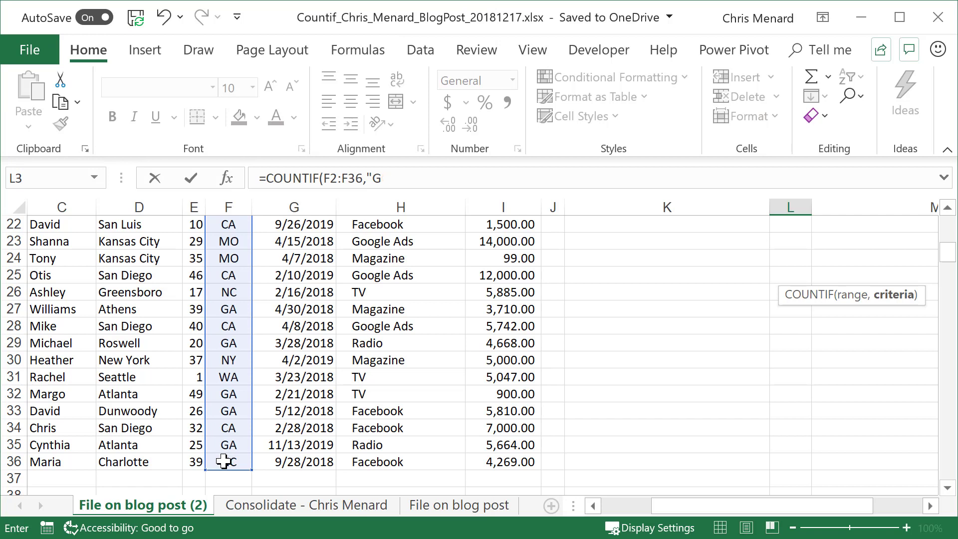
{"action": "type", "text": "a"}
{"action": "key", "text": "ctrl+Return"}
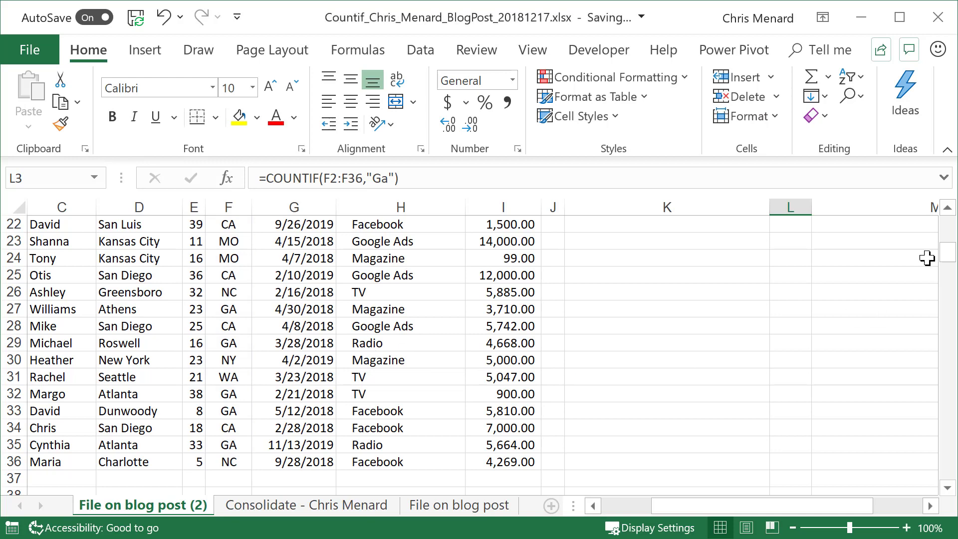
{"action": "left_click_drag", "start_coordinate": [948, 260], "coordinate": [951, 230]}
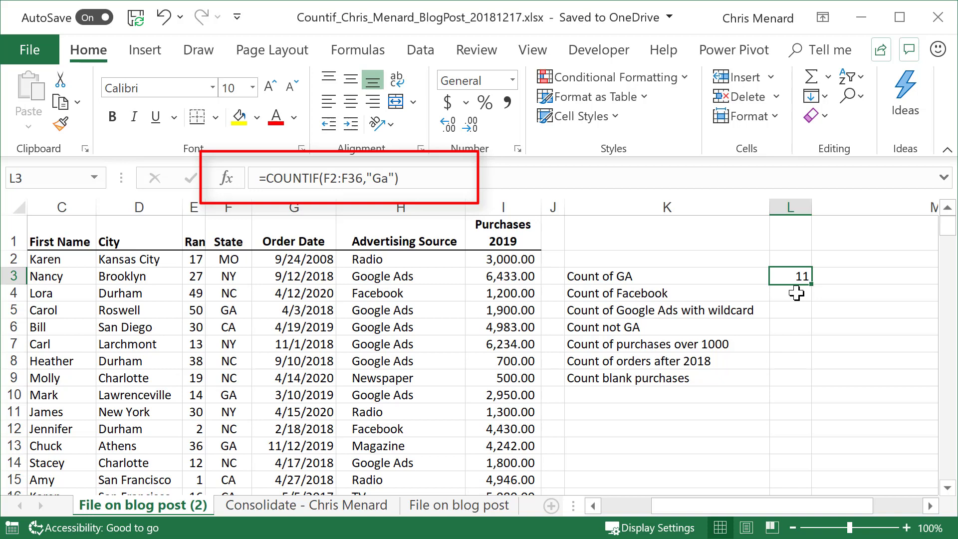
Enter =COUNTIF(H2:H36,"facebook") in L4, returning 9 Facebook orders
{"action": "left_click", "coordinate": [797, 294]}
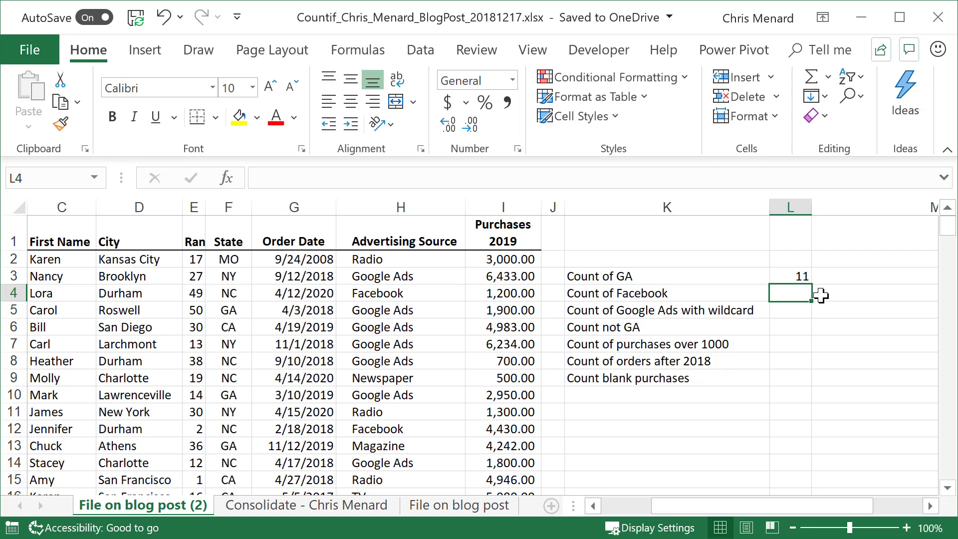
{"action": "type", "text": "=co"}
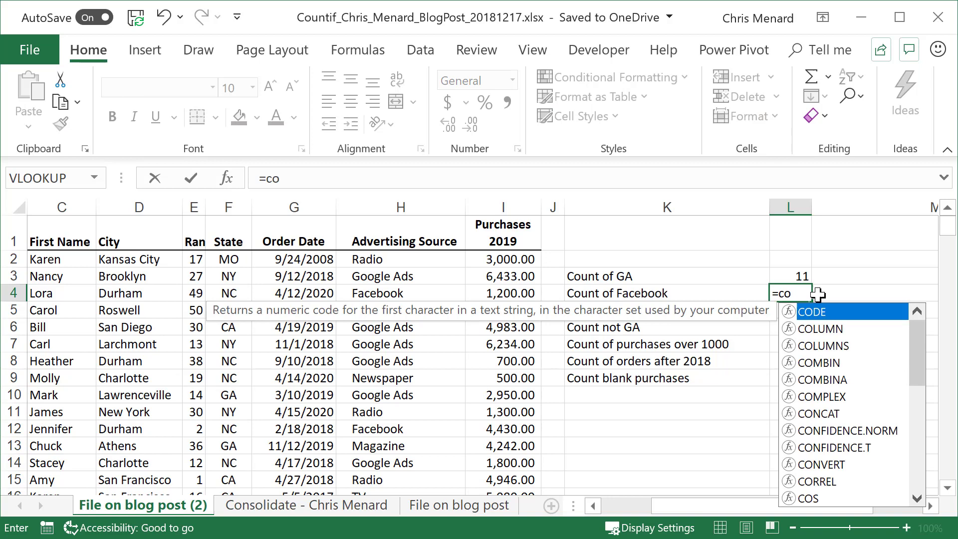
{"action": "type", "text": "untif"}
{"action": "key", "text": "Tab"}
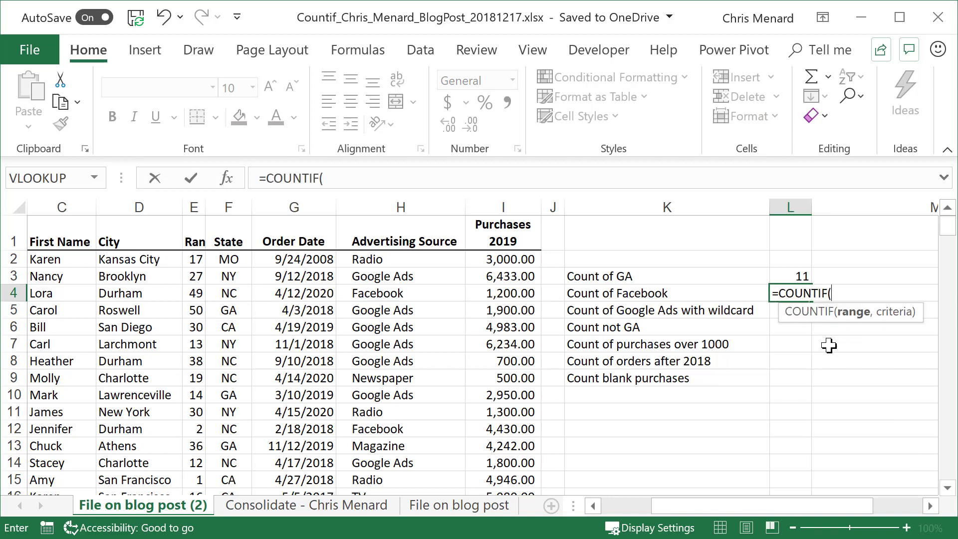
{"action": "type", "text": "F"}
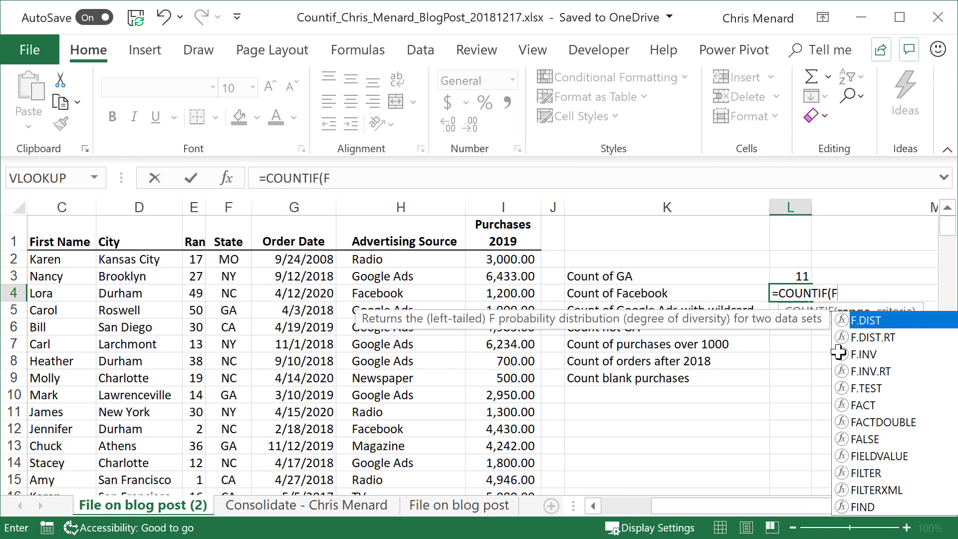
{"action": "key", "text": "BackSpace"}
{"action": "type", "text": "H2"}
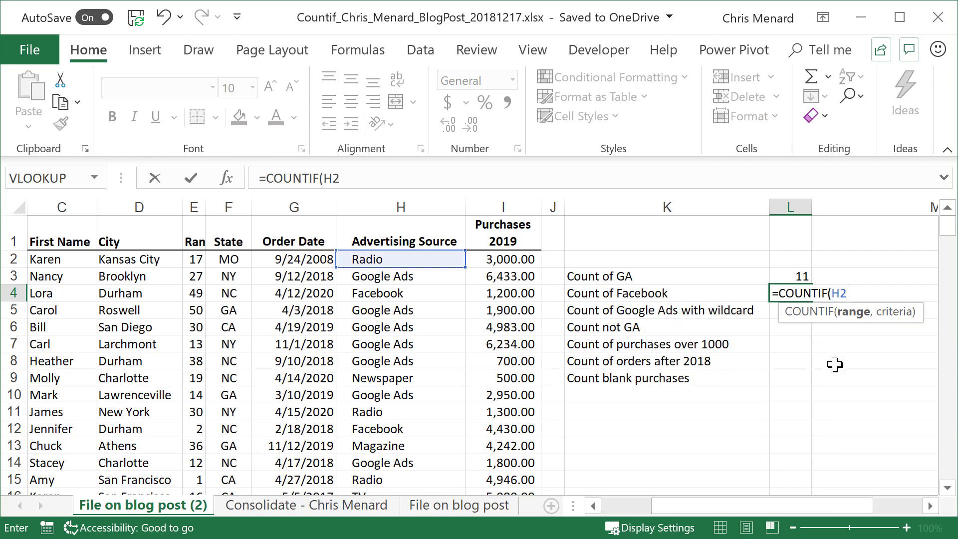
{"action": "type", "text": ":H36"}
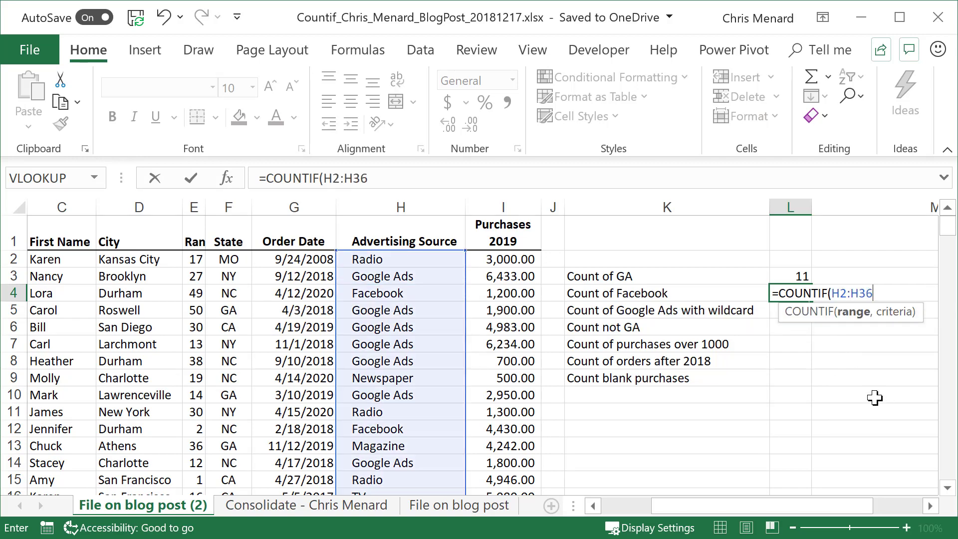
{"action": "type", "text": ",\""}
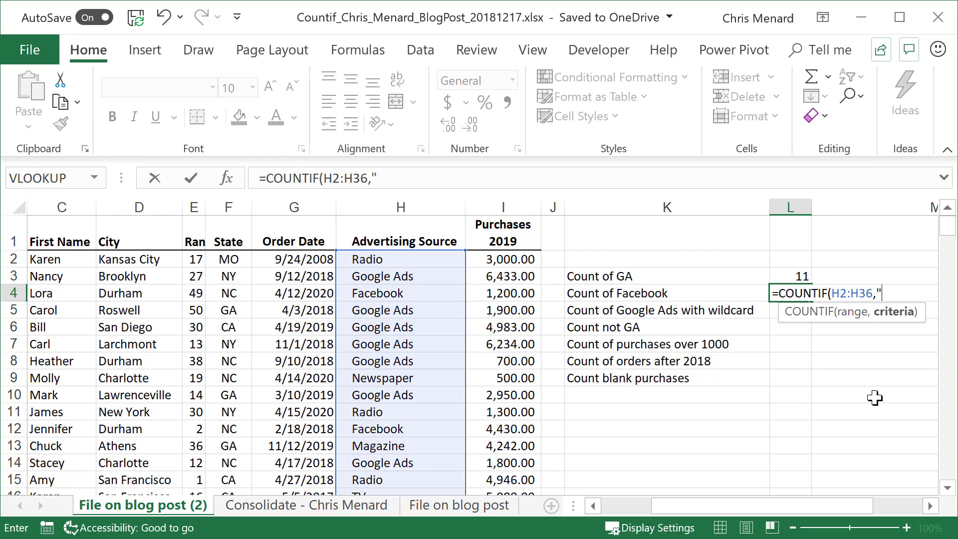
{"action": "type", "text": "facebook"}
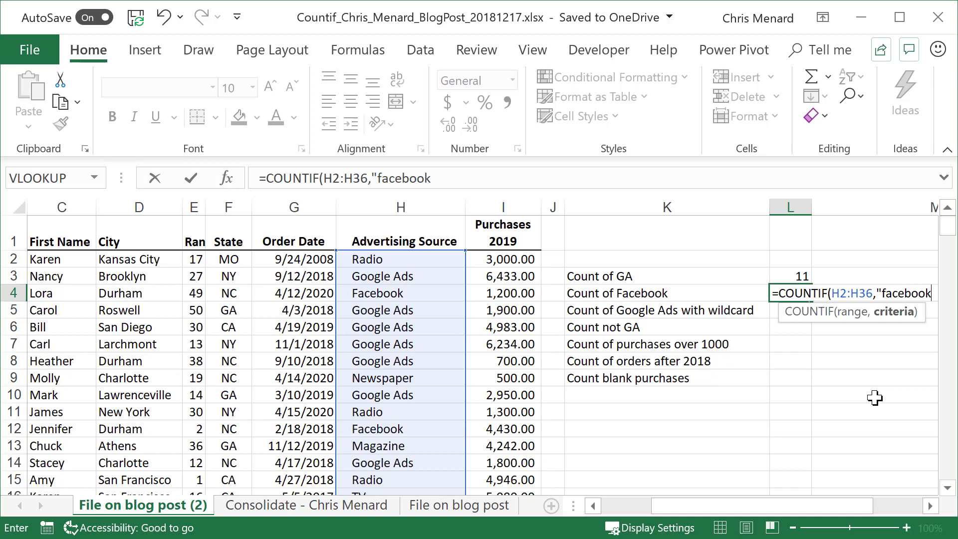
{"action": "type", "text": "\")"}
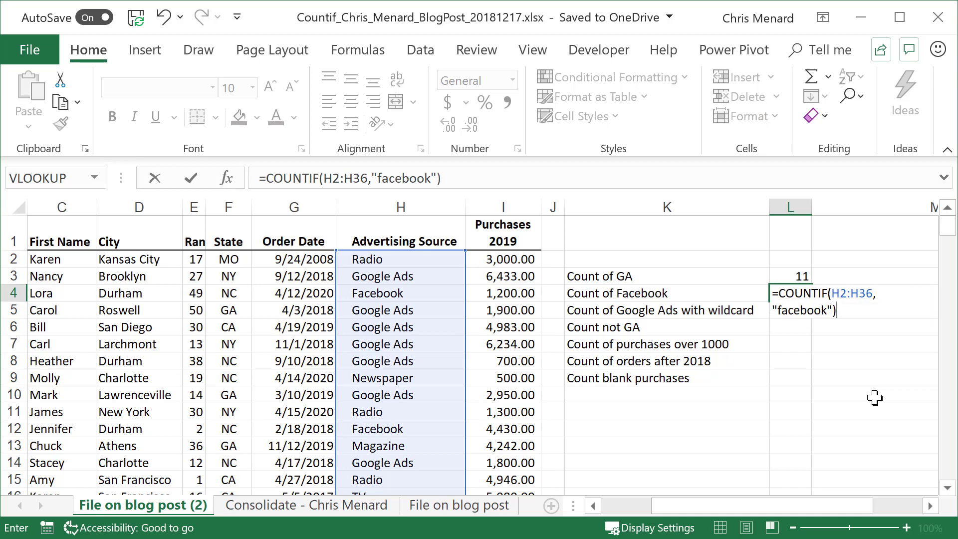
{"action": "key", "text": "ctrl+Return"}
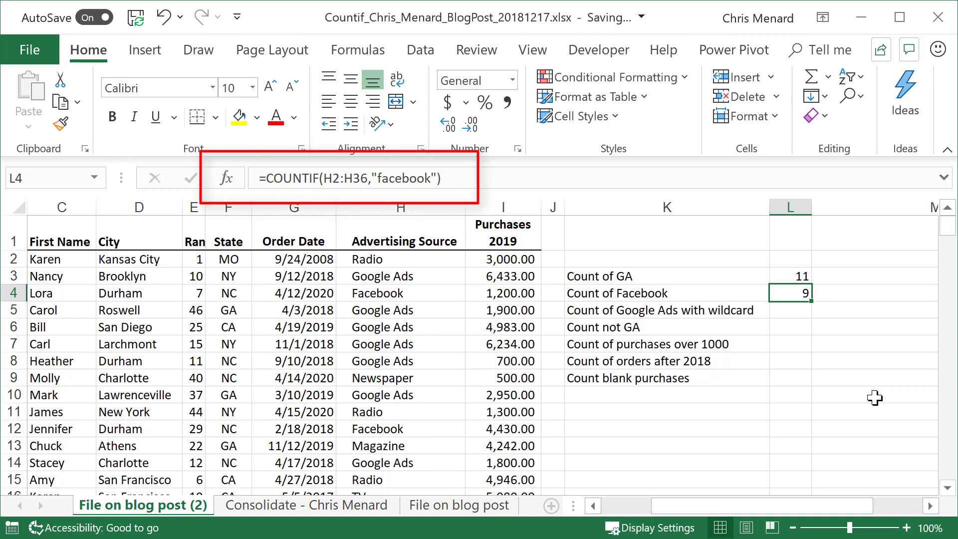
{"action": "key", "text": "Down"}
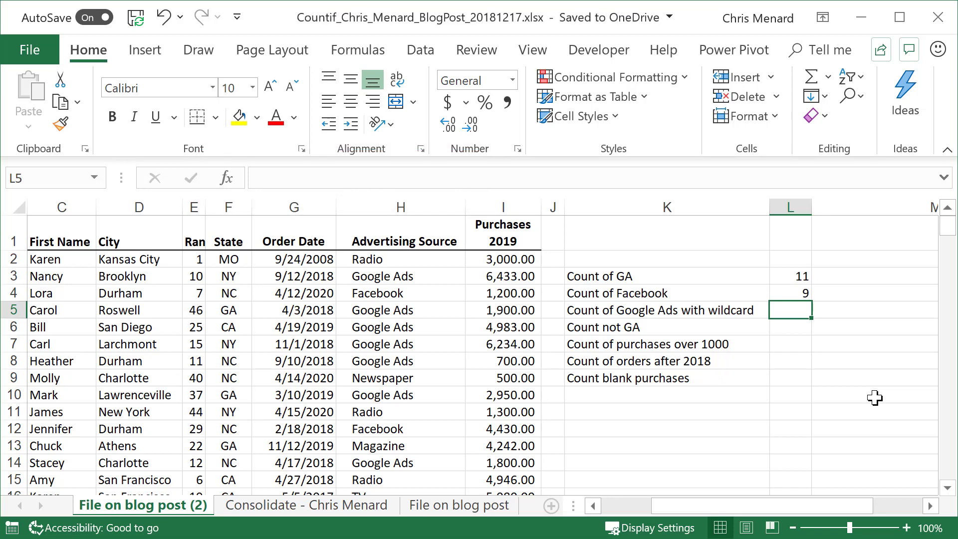
Enter =FORMULATEXT(L3) in M3 and fill it down through M9
{"action": "key", "text": "Up"}
{"action": "key", "text": "Up"}
{"action": "key", "text": "Right"}
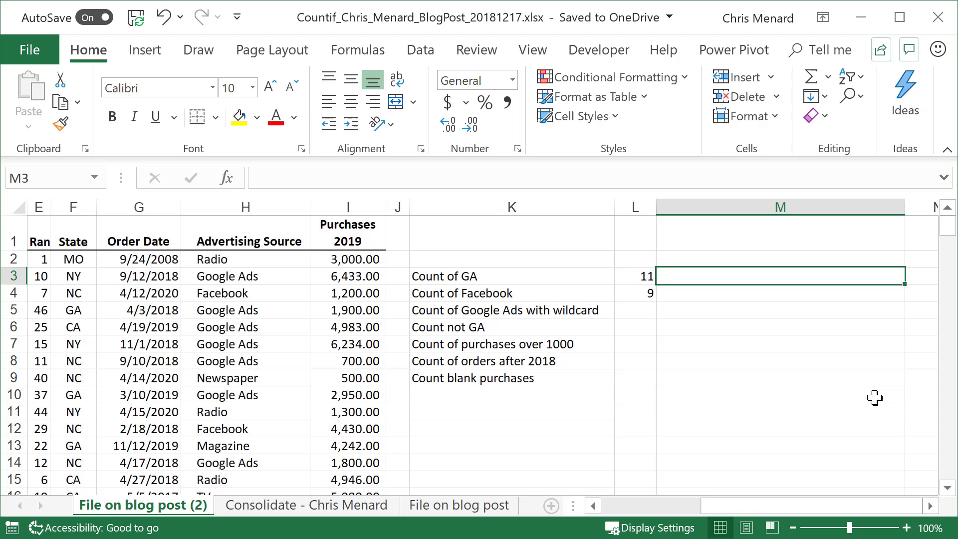
{"action": "type", "text": "=form"}
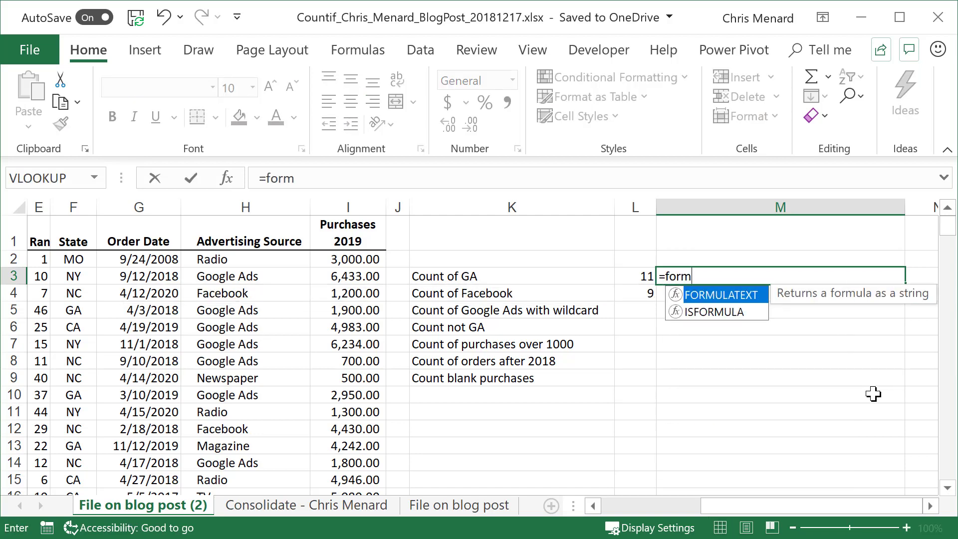
{"action": "key", "text": "Tab"}
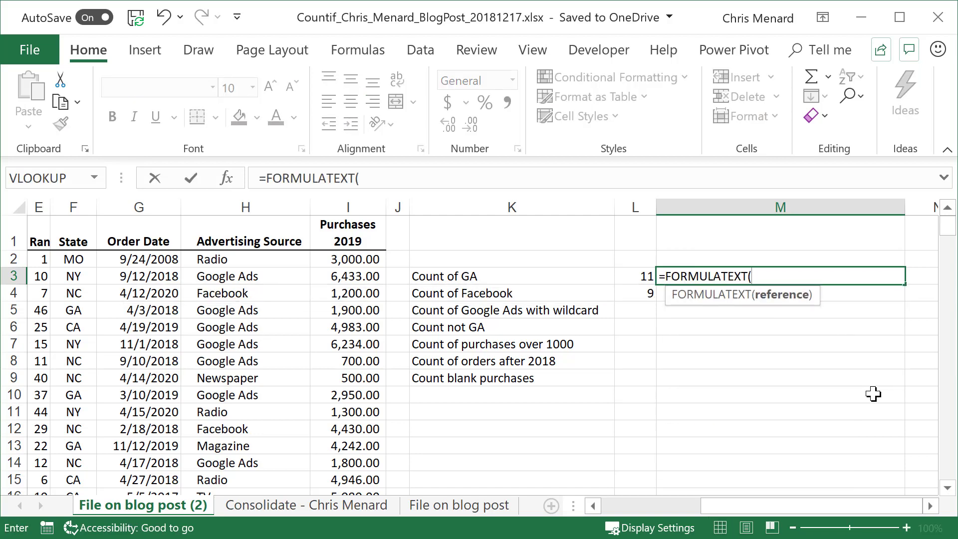
{"action": "left_click", "coordinate": [646, 281]}
{"action": "key", "text": "Return"}
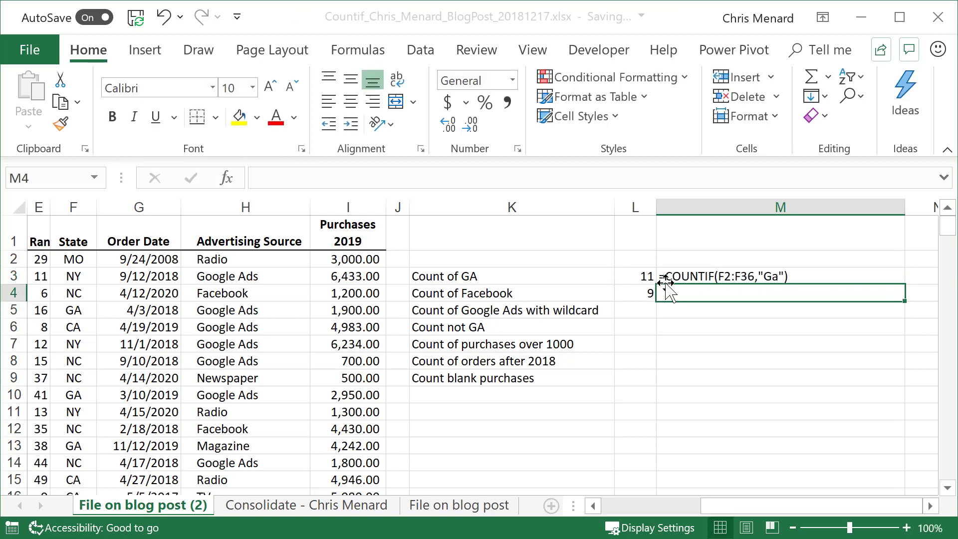
{"action": "left_click", "coordinate": [771, 277]}
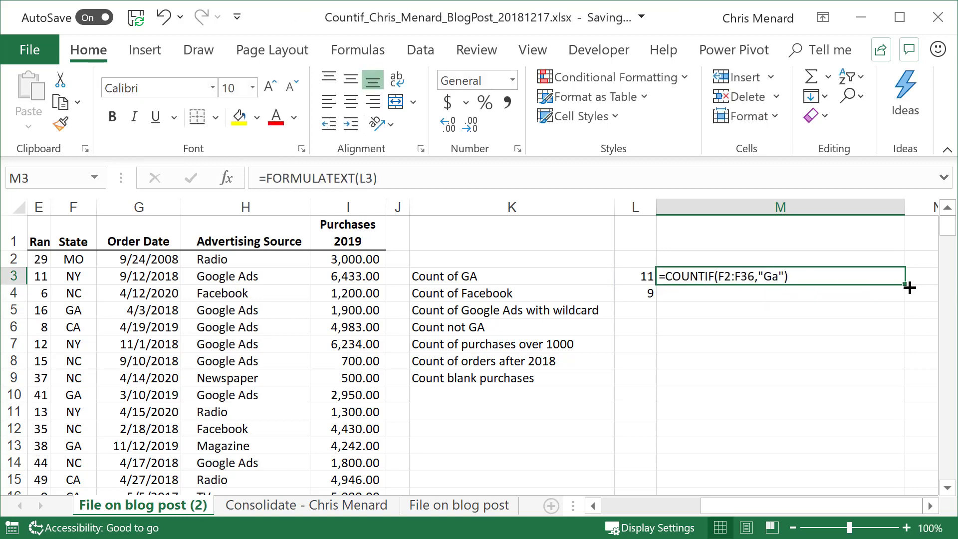
{"action": "left_click_drag", "start_coordinate": [906, 285], "coordinate": [900, 382]}
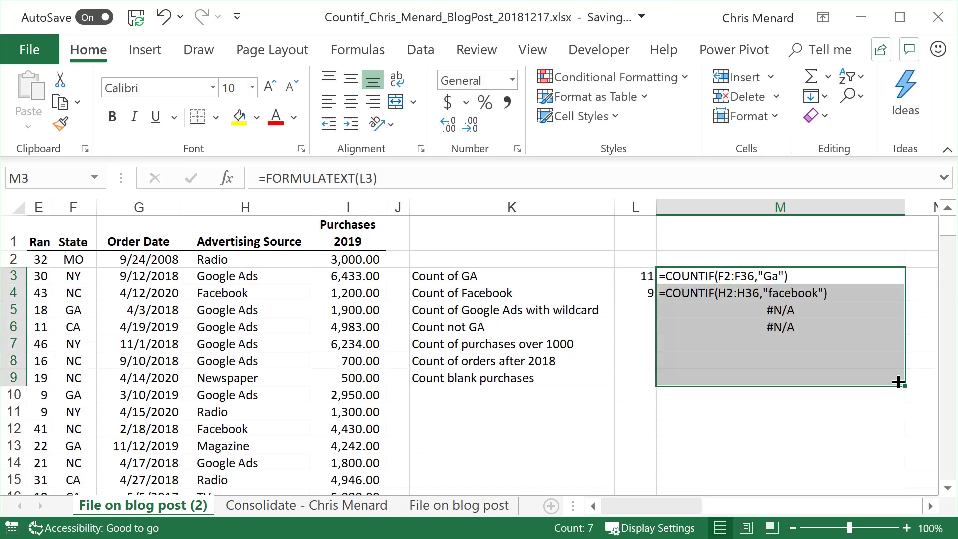
{"action": "left_click", "coordinate": [636, 314]}
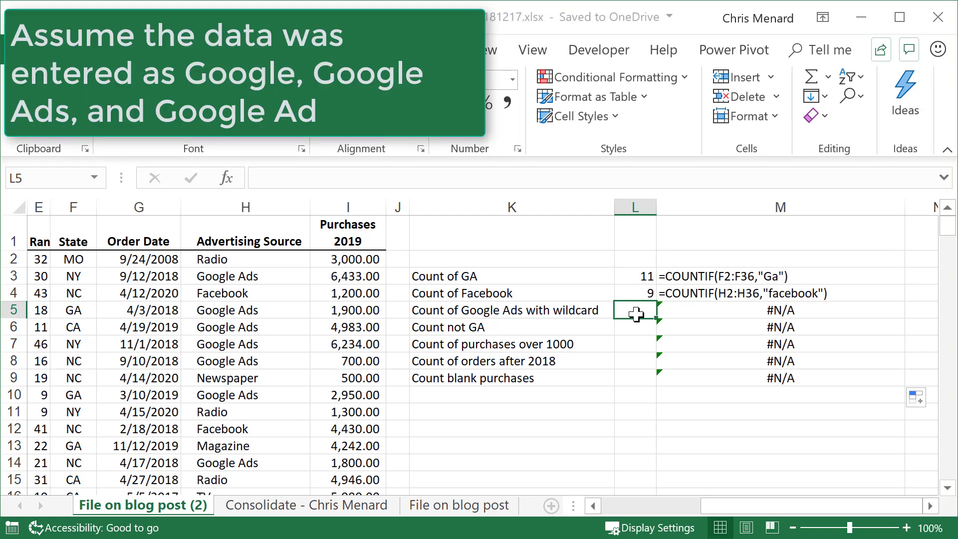
Enter the wildcard formula =COUNTIF(H2:H36,"goo*") in L5, returning 11 Google orders
{"action": "type", "text": "="}
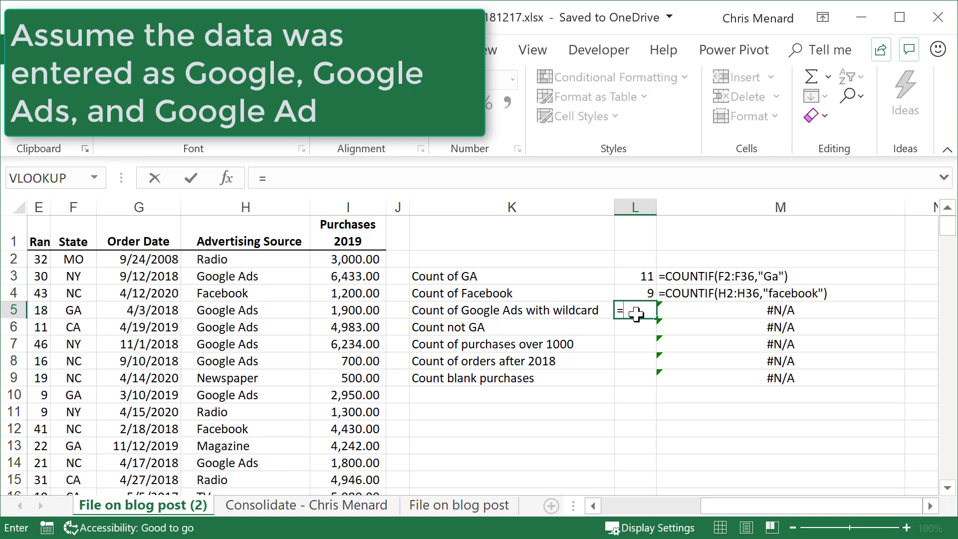
{"action": "type", "text": "countif"}
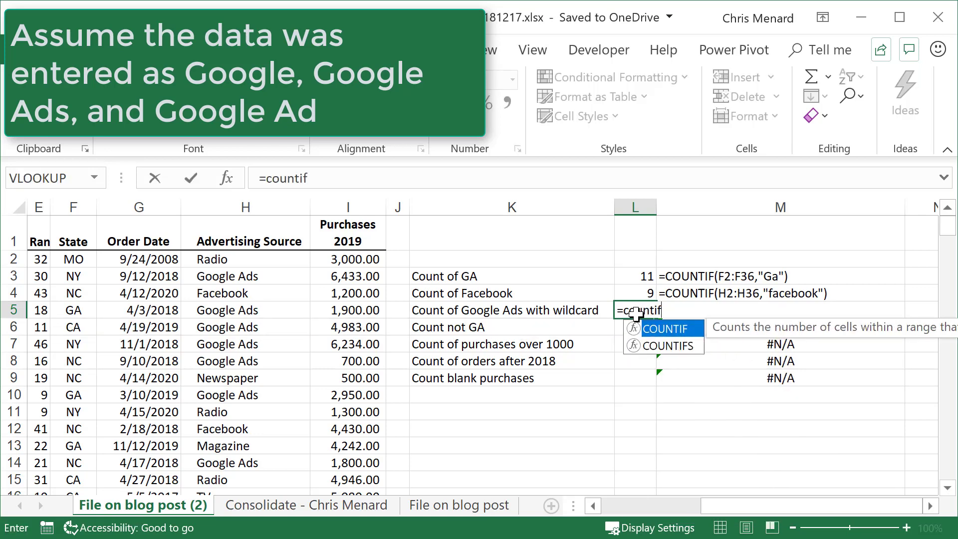
{"action": "double_click", "coordinate": [685, 330]}
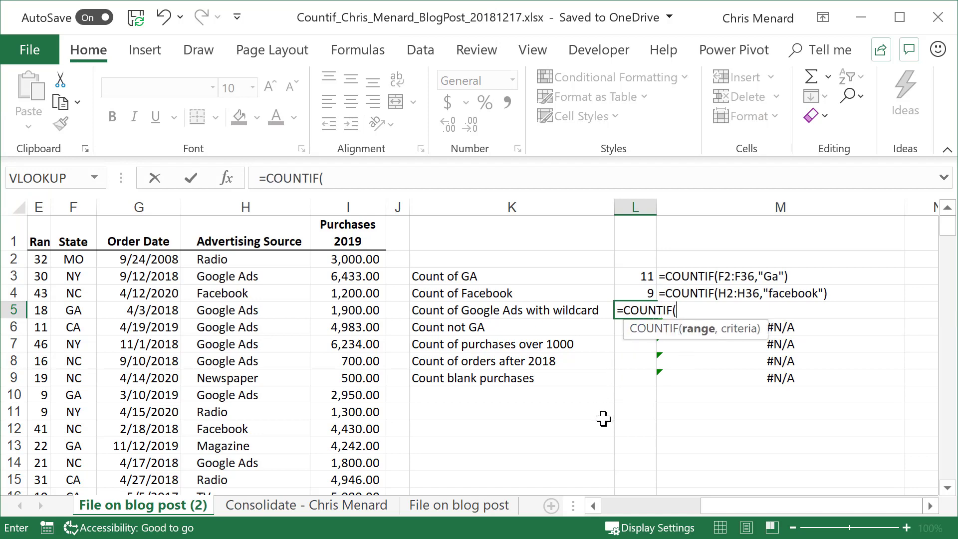
{"action": "type", "text": "h2:"}
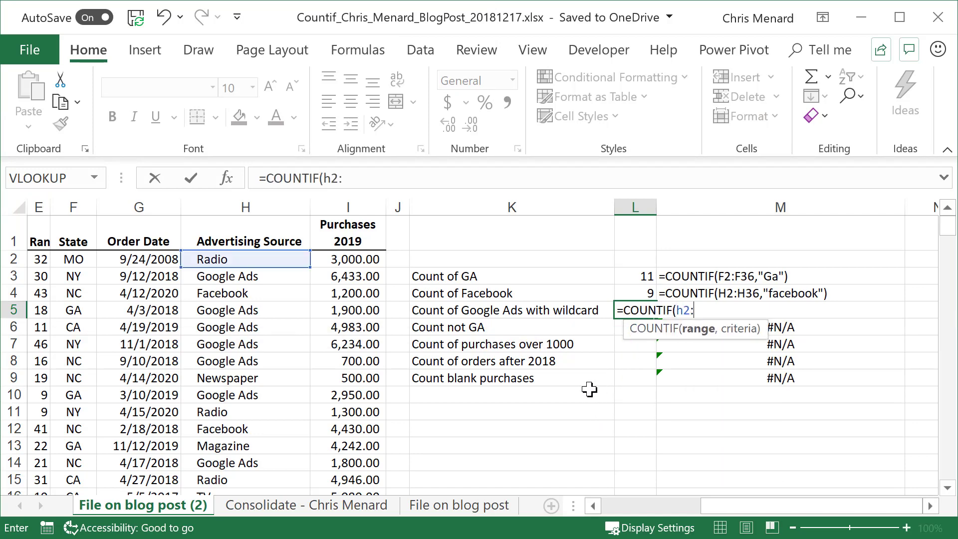
{"action": "type", "text": "h36"}
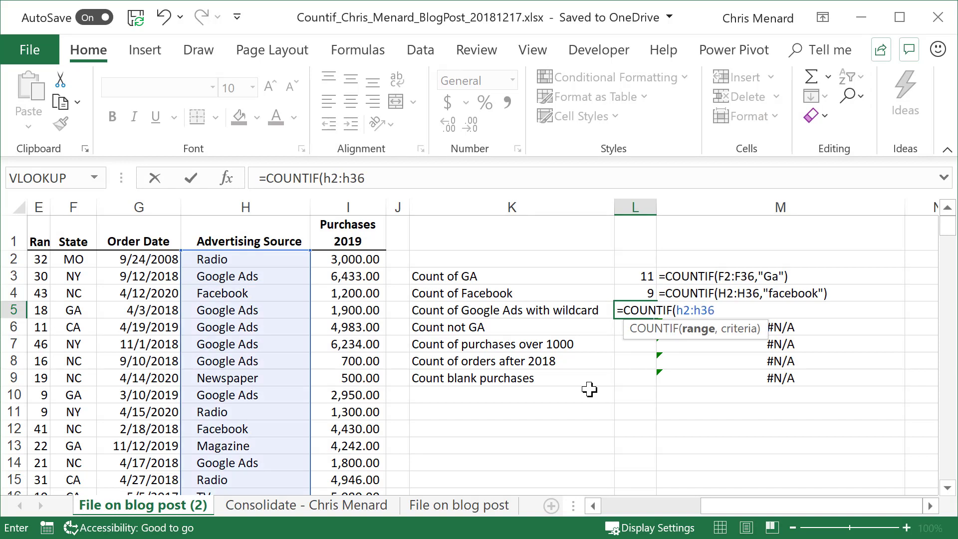
{"action": "type", "text": ","}
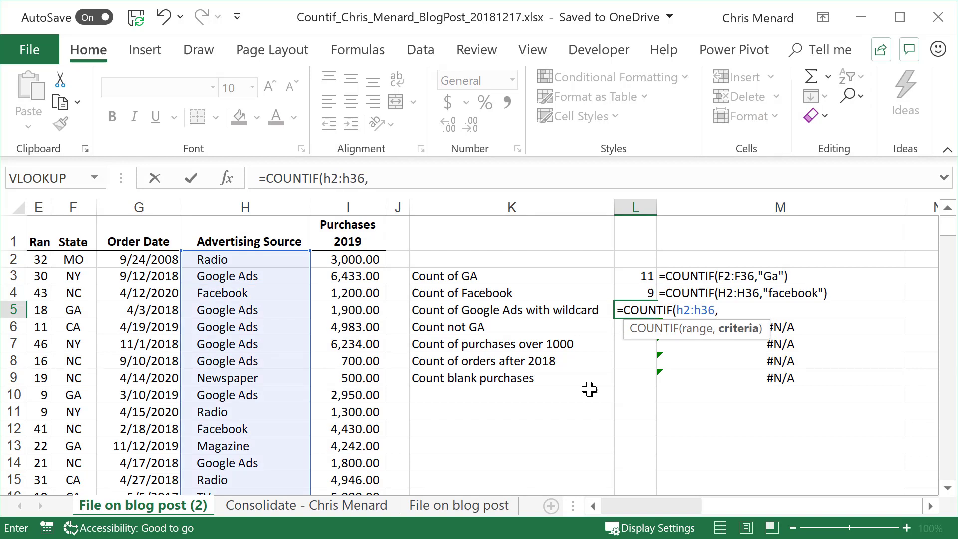
{"action": "type", "text": "\"go o*\")"}
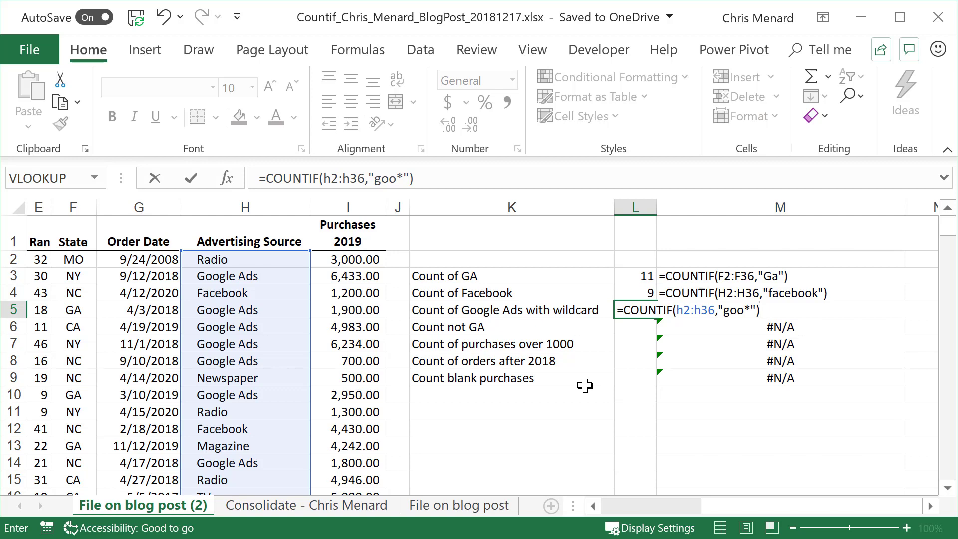
{"action": "key", "text": "ctrl+Return"}
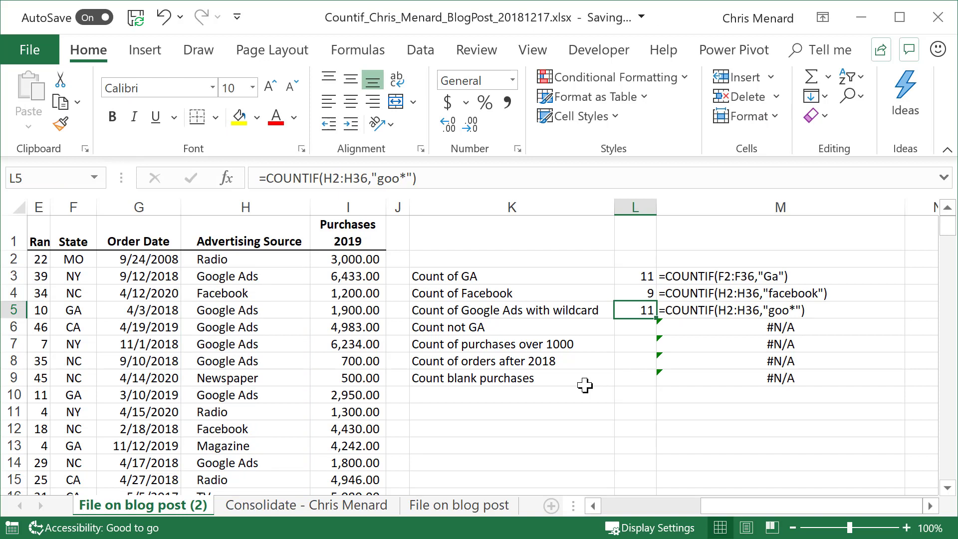
{"action": "key", "text": "Down"}
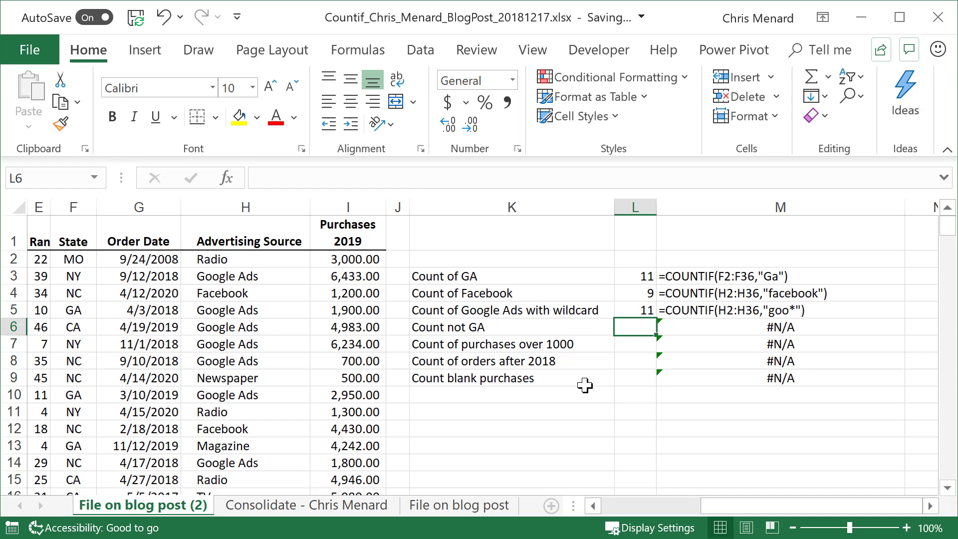
Enter =COUNTIF(F2:F36,"<>GA") in L6, counting 24 orders outside GA
{"action": "type", "text": "="}
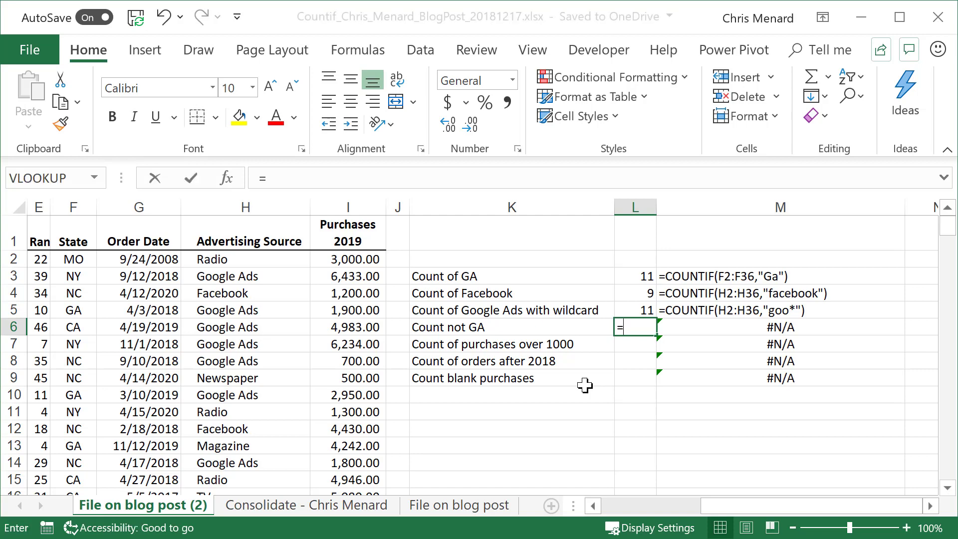
{"action": "type", "text": "countif"}
{"action": "key", "text": "Tab"}
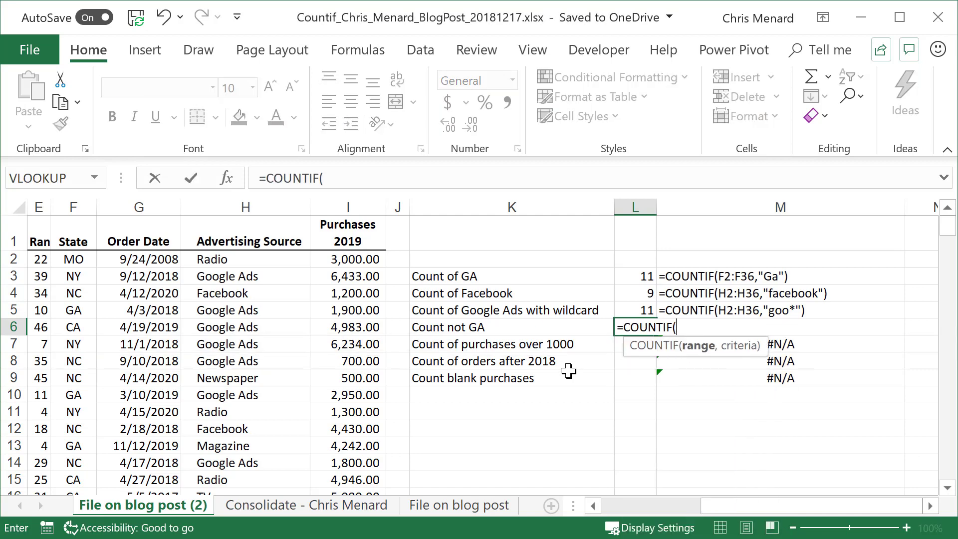
{"action": "type", "text": "F"}
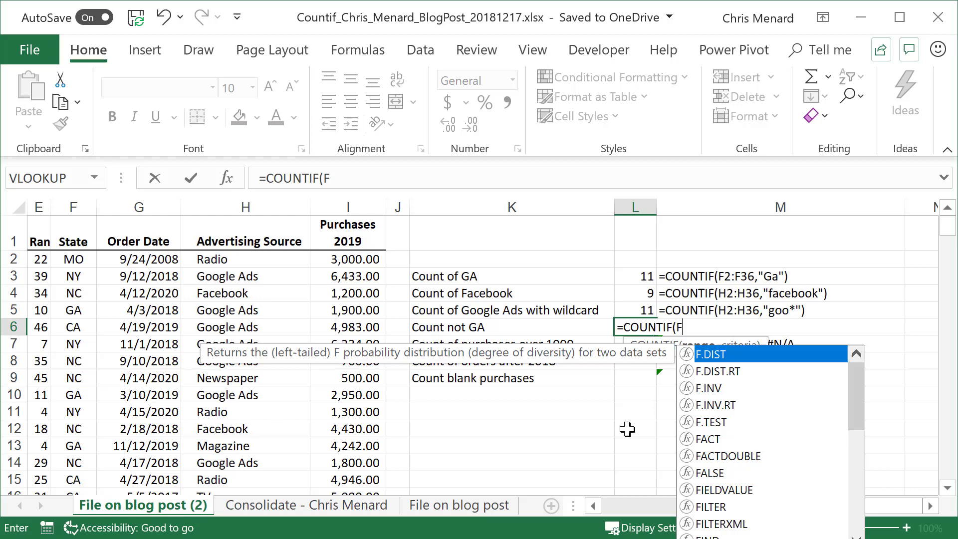
{"action": "type", "text": "2:F36"}
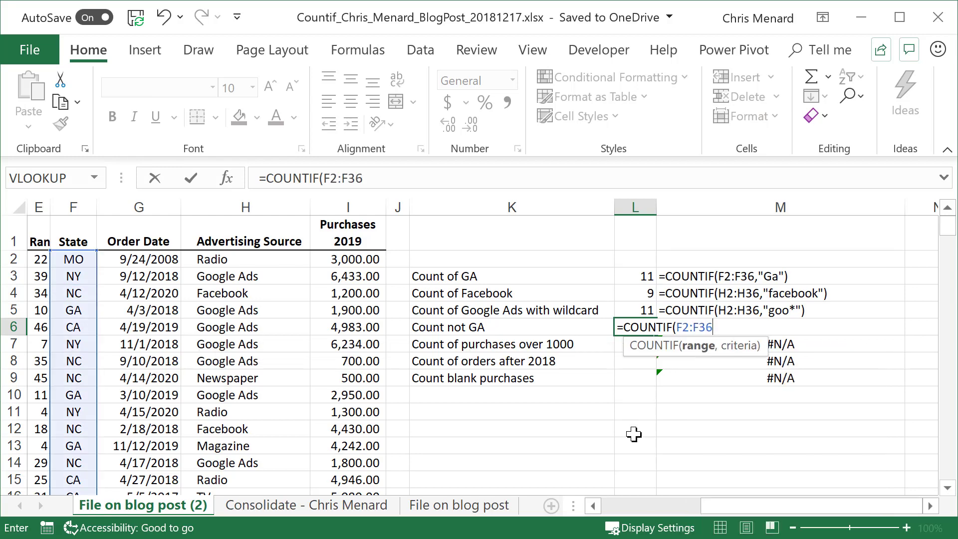
{"action": "type", "text": ","}
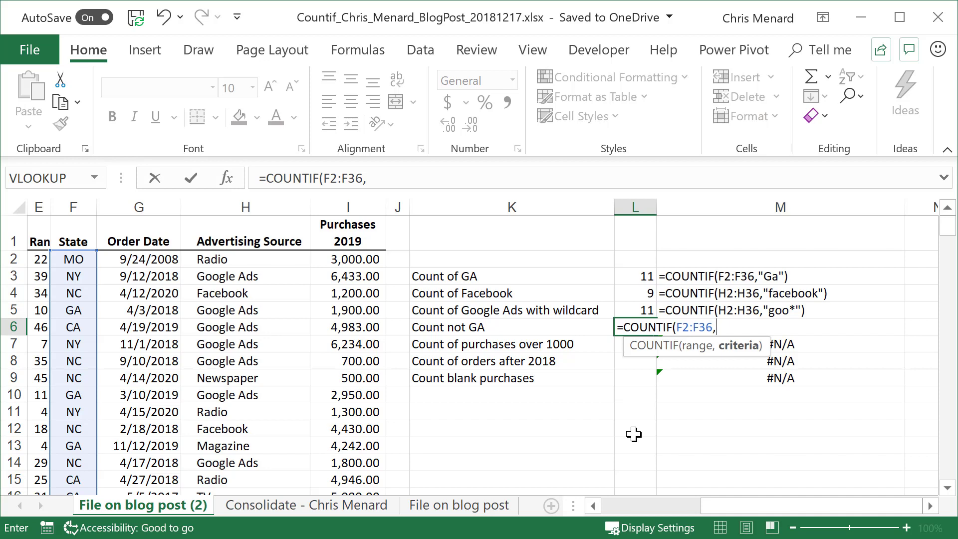
{"action": "type", "text": "\"<>GA\")"}
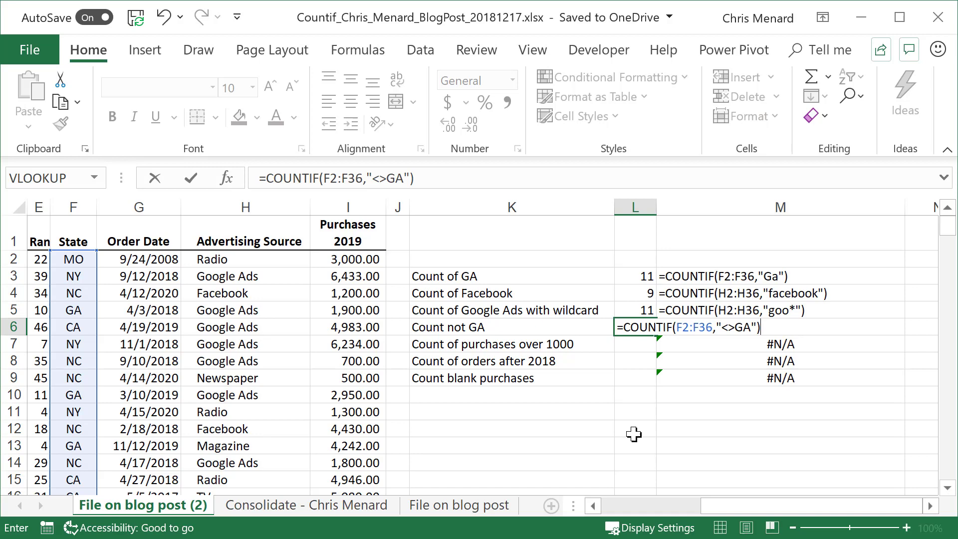
{"action": "key", "text": "ctrl+Return"}
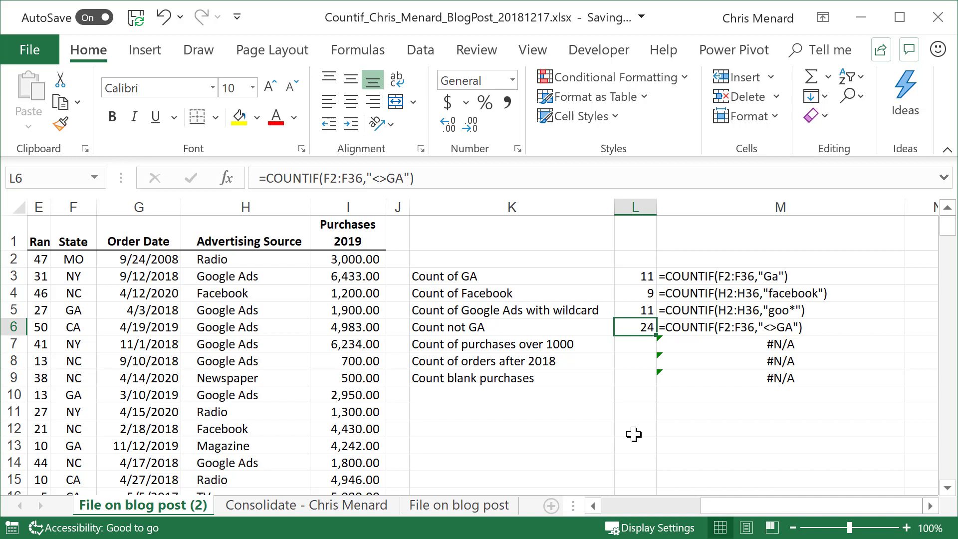
{"action": "key", "text": "Up"}
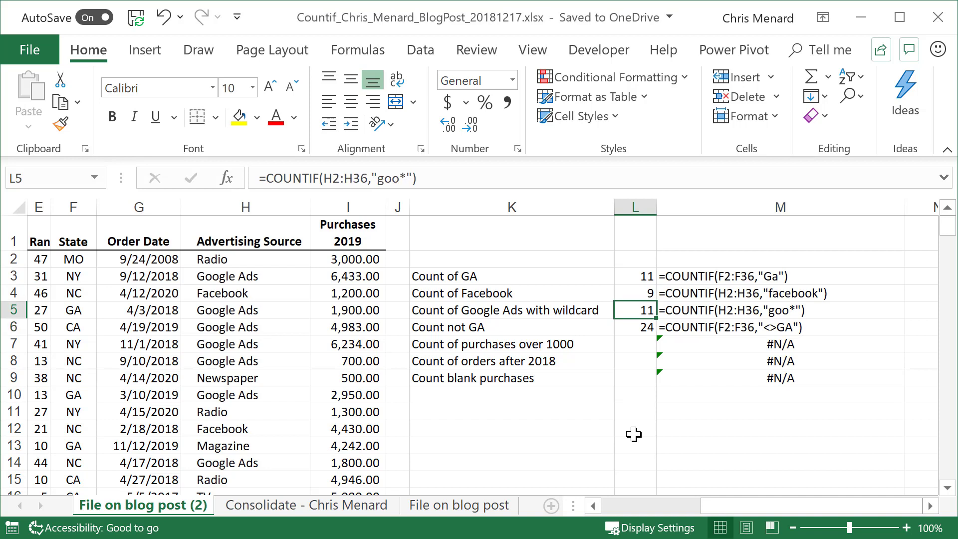
{"action": "key", "text": "Down"}
{"action": "key", "text": "Down"}
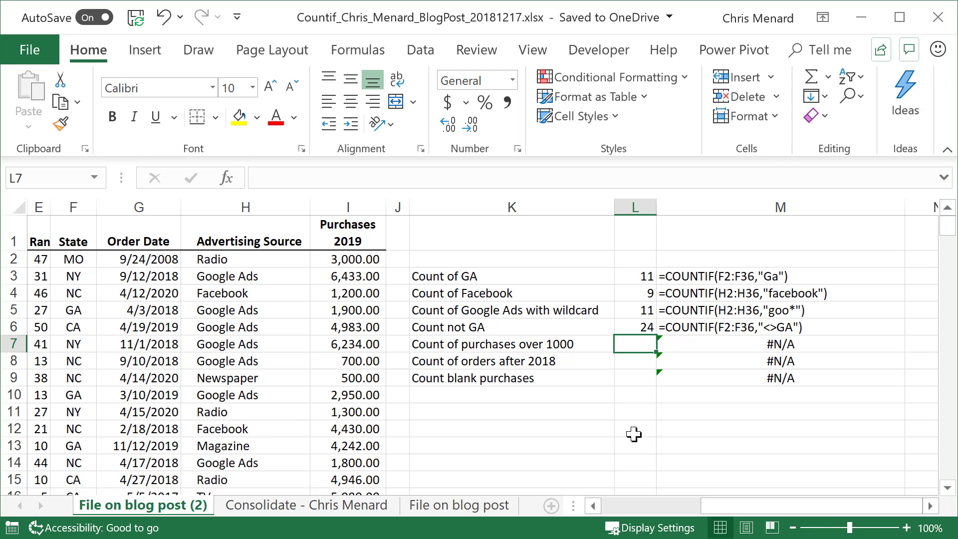
Enter =COUNTIF(I2:I36,">1000") in L7, returning 29 purchases over 1000
{"action": "type", "text": "=countif"}
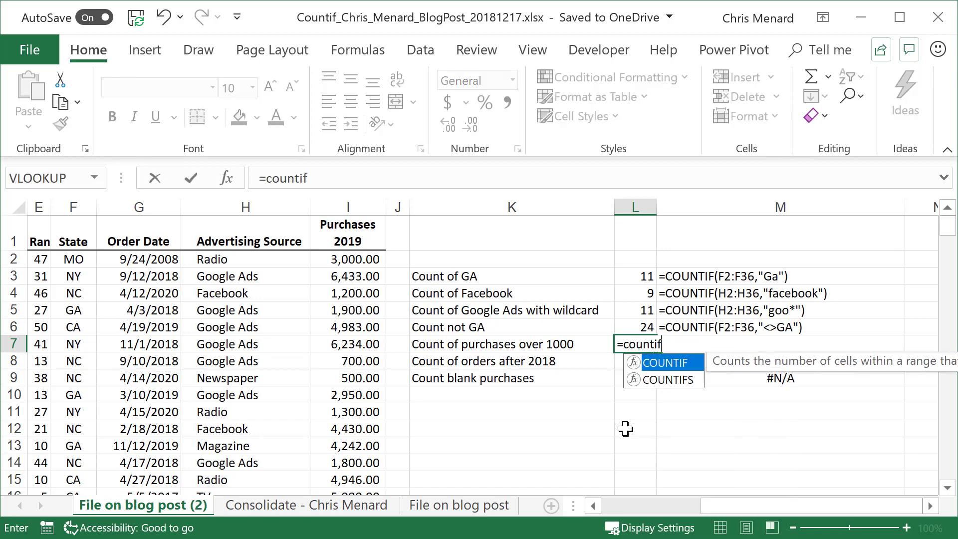
{"action": "key", "text": "Tab"}
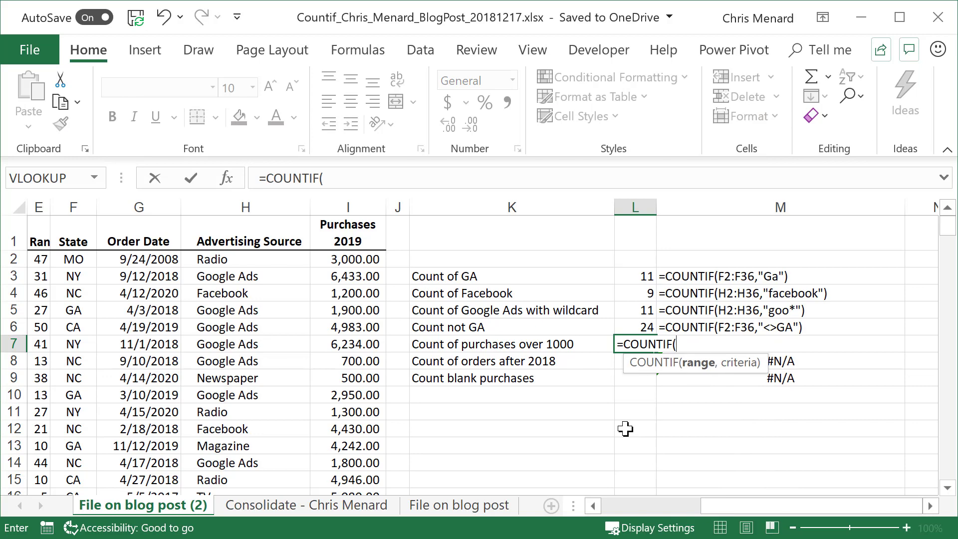
{"action": "type", "text": "i2:i"}
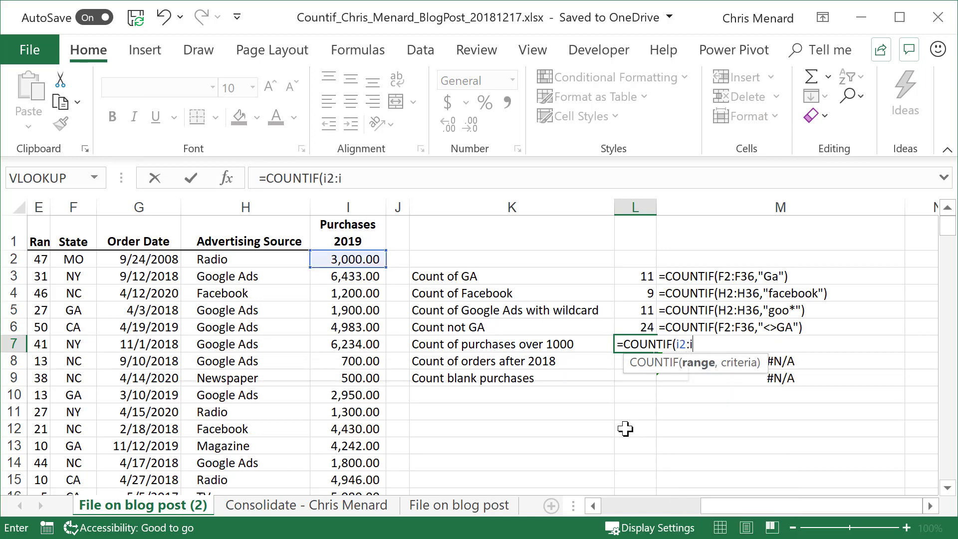
{"action": "type", "text": "36,"}
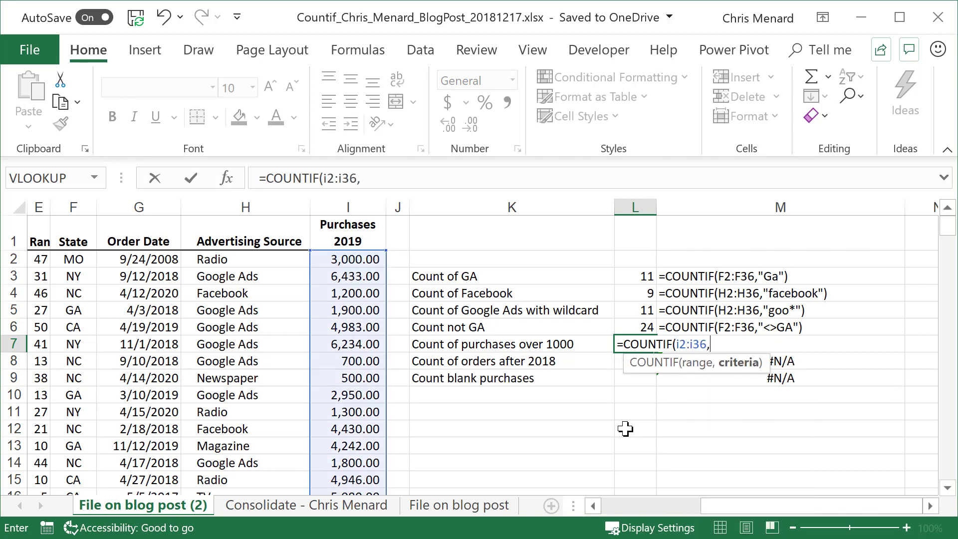
{"action": "type", "text": "\">1000\")"}
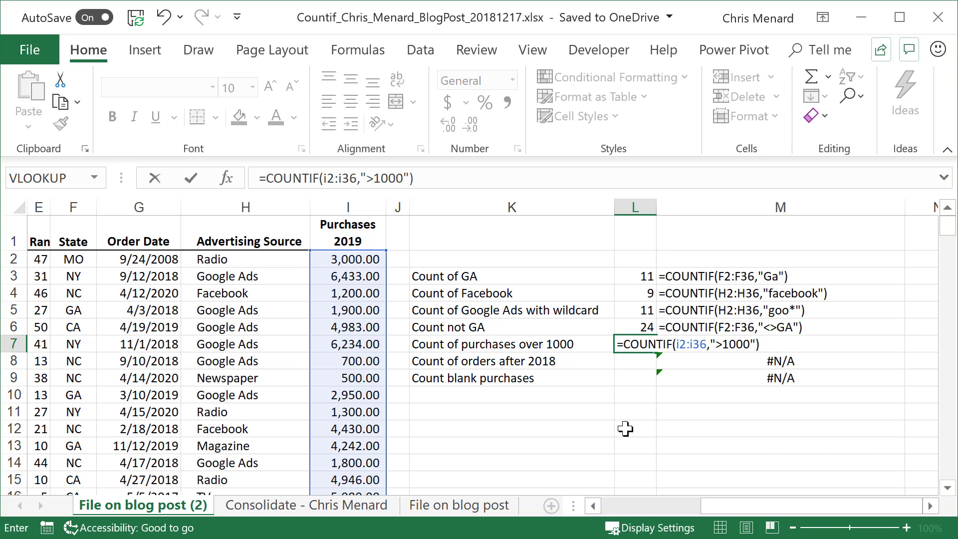
{"action": "key", "text": "ctrl+Return"}
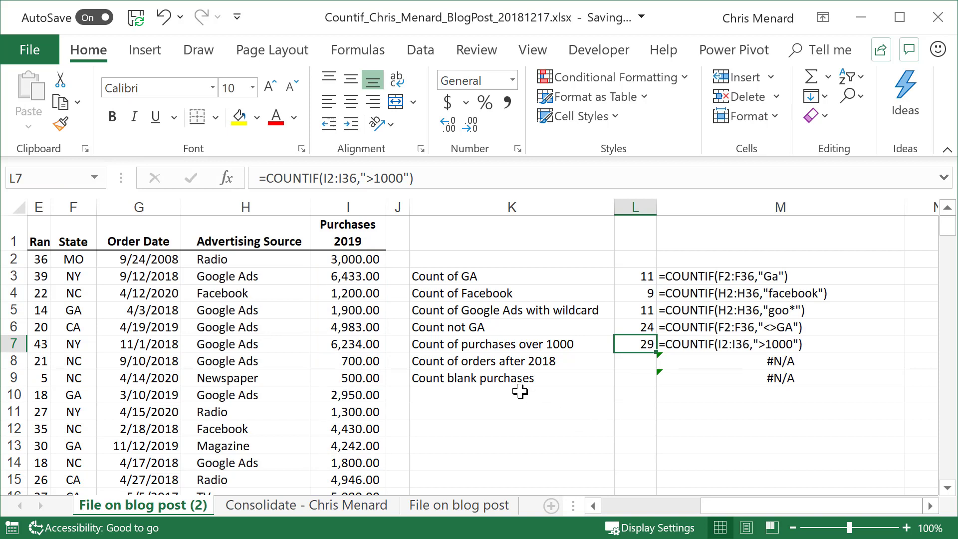
{"action": "left_click", "coordinate": [347, 273]}
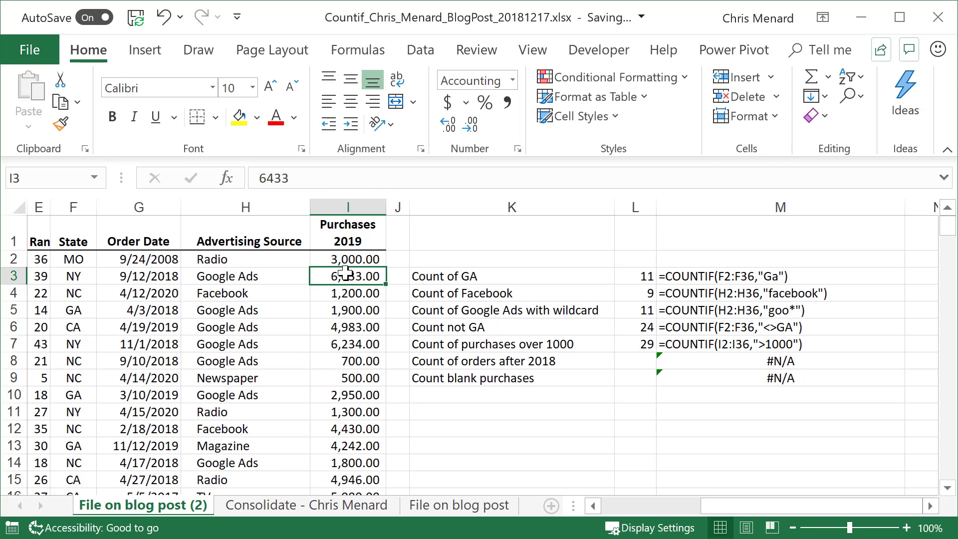
Sort the data by Purchases 2019 from largest to smallest
{"action": "right_click", "coordinate": [346, 273]}
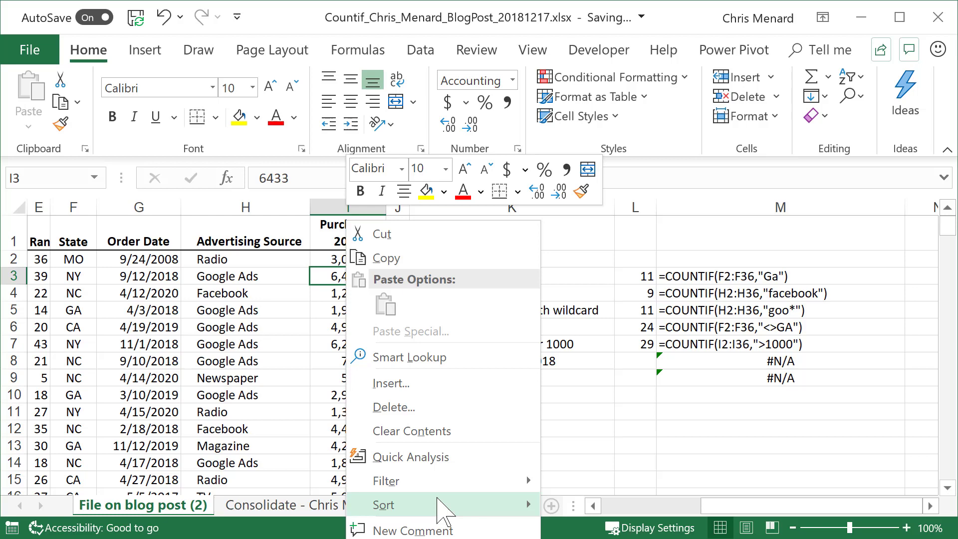
{"action": "mouse_move", "coordinate": [438, 505]}
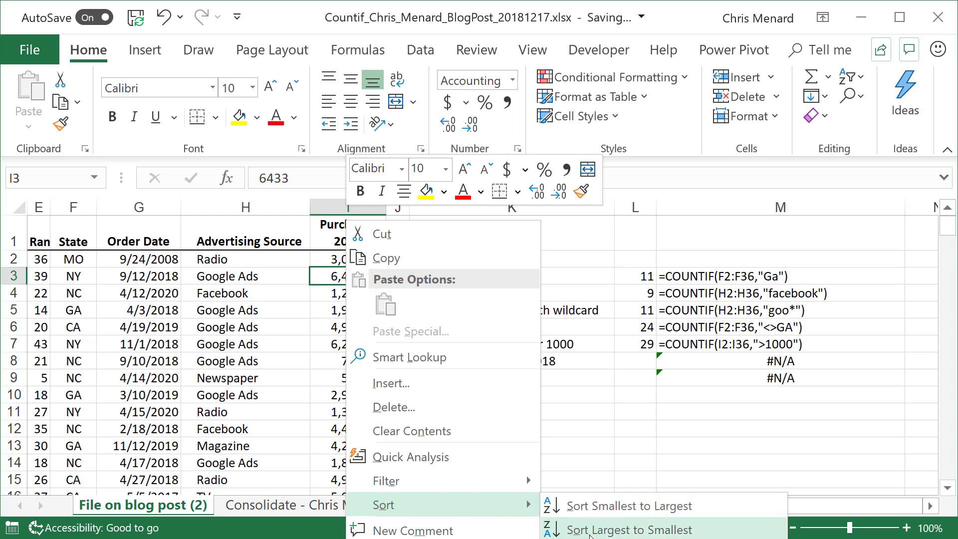
{"action": "left_click", "coordinate": [591, 534]}
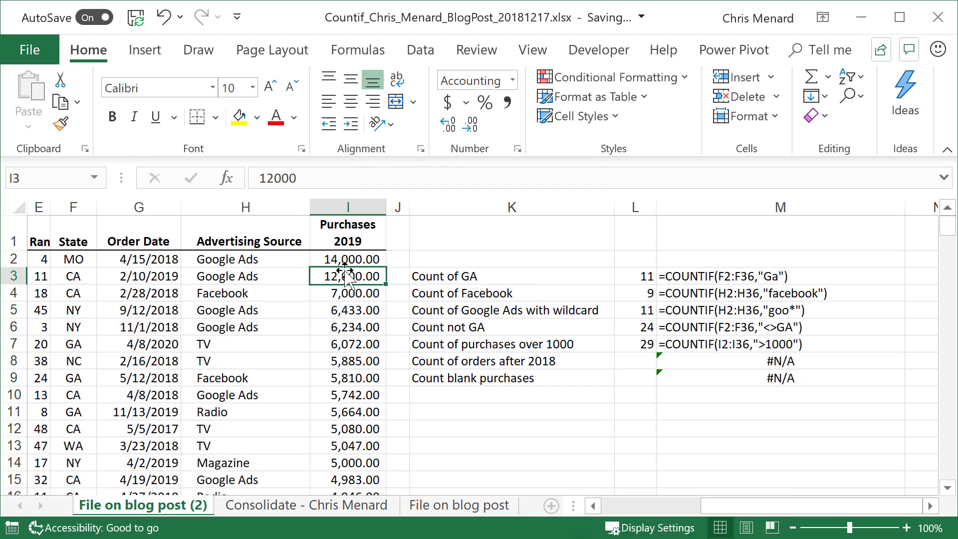
Select I2:I30 to confirm 29 purchases exceed 1000, then return to L7
{"action": "left_click_drag", "start_coordinate": [341, 257], "coordinate": [349, 492]}
{"action": "left_click_drag", "start_coordinate": [353, 433], "coordinate": [355, 398]}
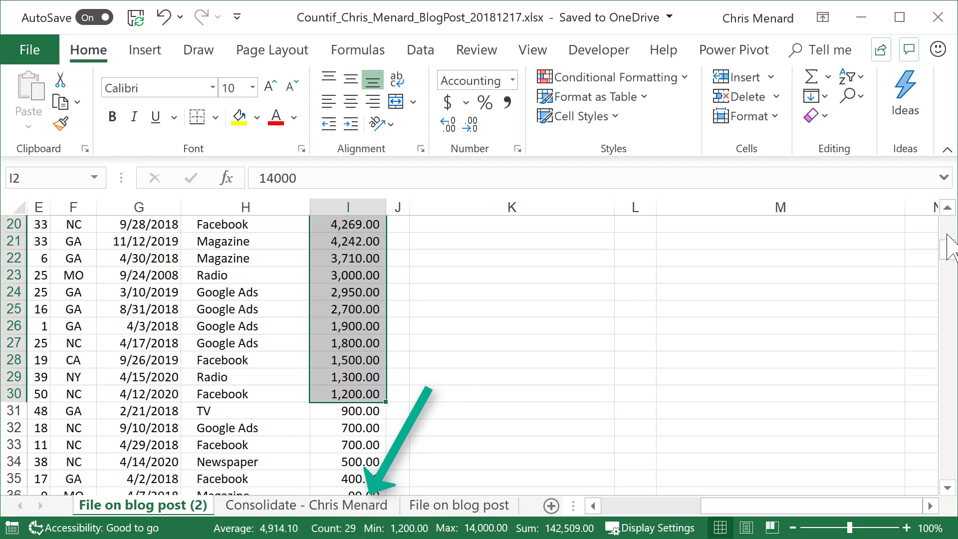
{"action": "scroll", "coordinate": [948, 235], "scroll_direction": "up", "scroll_amount": 5}
{"action": "scroll", "coordinate": [909, 231], "scroll_direction": "up", "scroll_amount": 1}
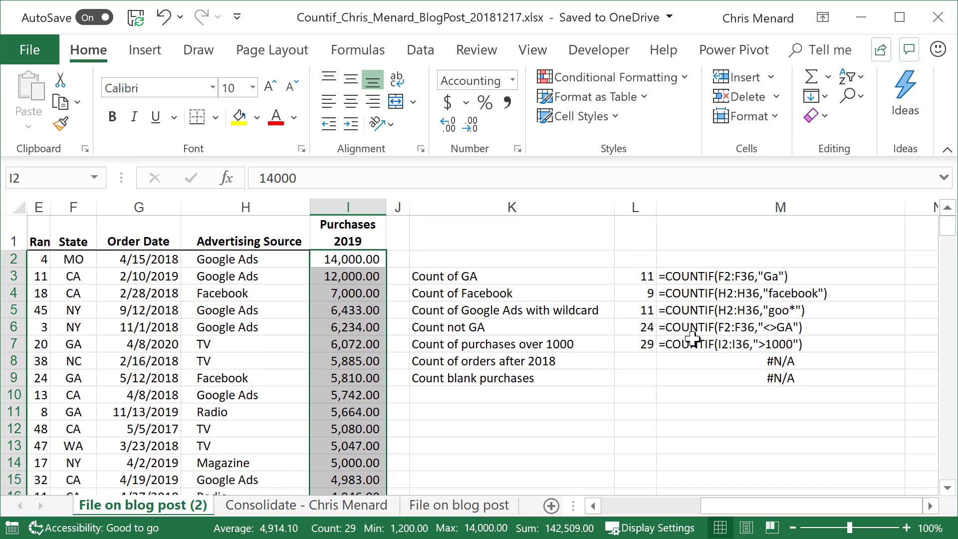
{"action": "left_click", "coordinate": [641, 347]}
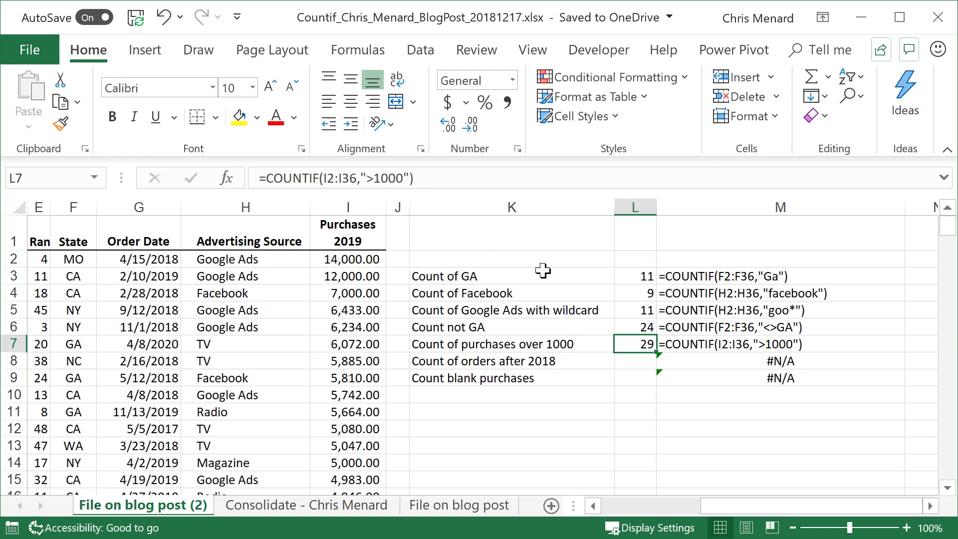
{"action": "double_click", "coordinate": [639, 346]}
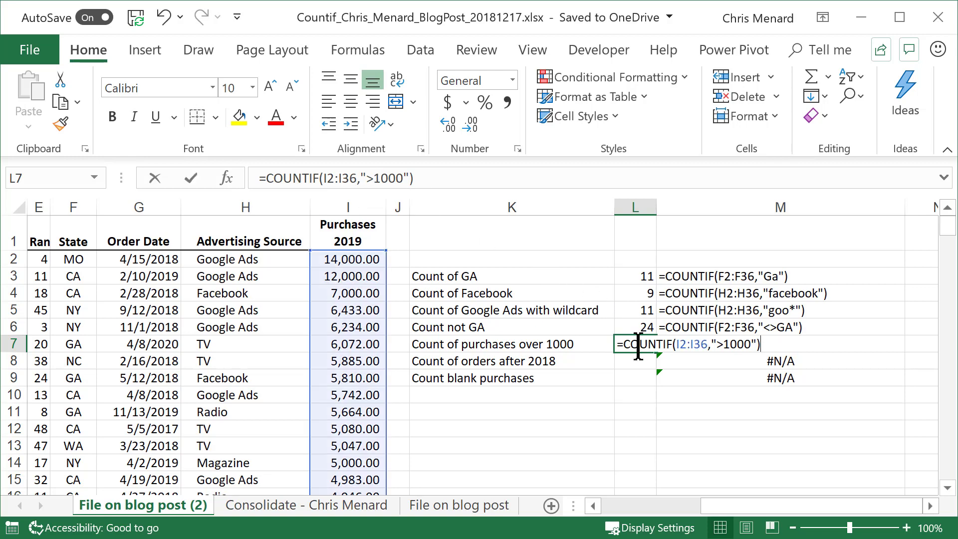
{"action": "left_click", "coordinate": [725, 346]}
{"action": "type", "text": "="}
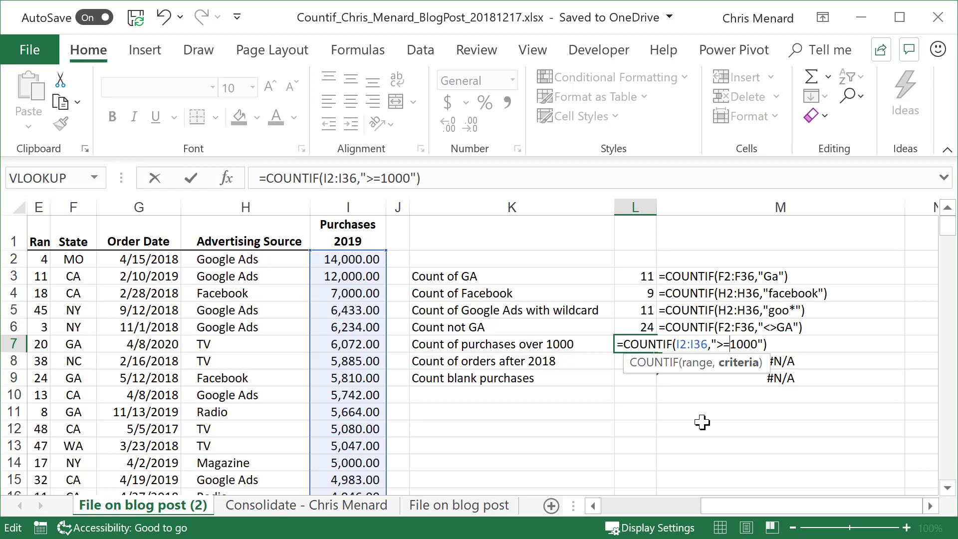
{"action": "key", "text": "BackSpace"}
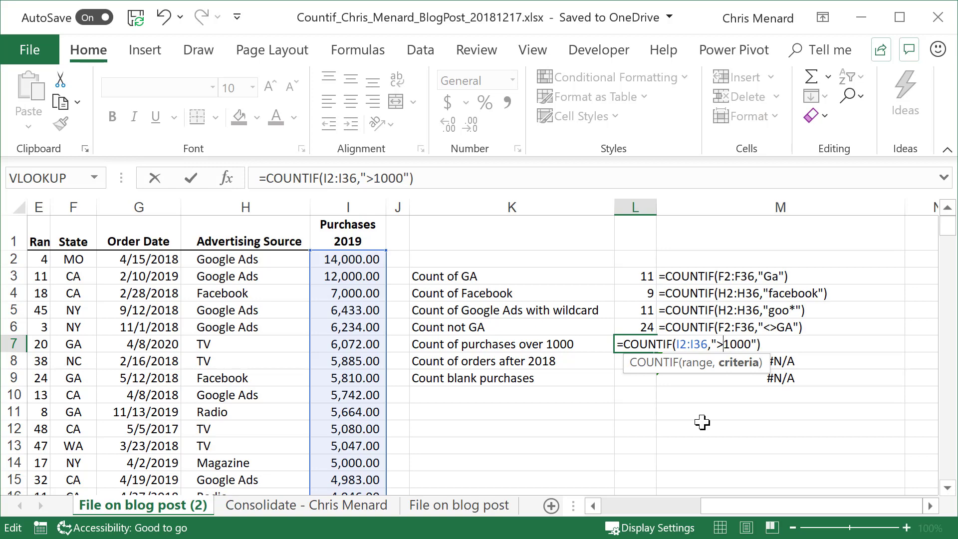
{"action": "key", "text": "ctrl+Return"}
{"action": "left_click", "coordinate": [636, 359]}
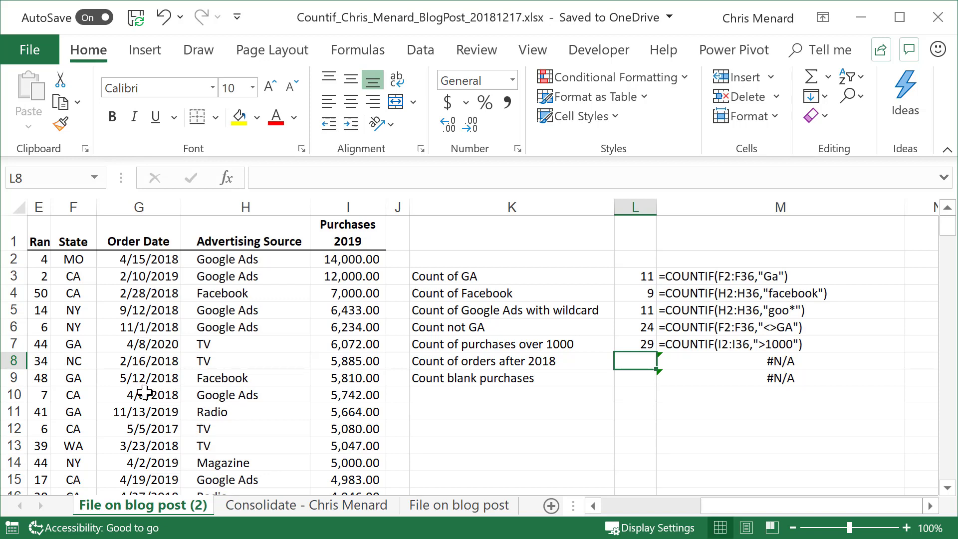
Enter =COUNTIF(G2:G36,">=1/1/2019") in L8, counting 11 orders dated 2019 onward
{"action": "left_click", "coordinate": [145, 411]}
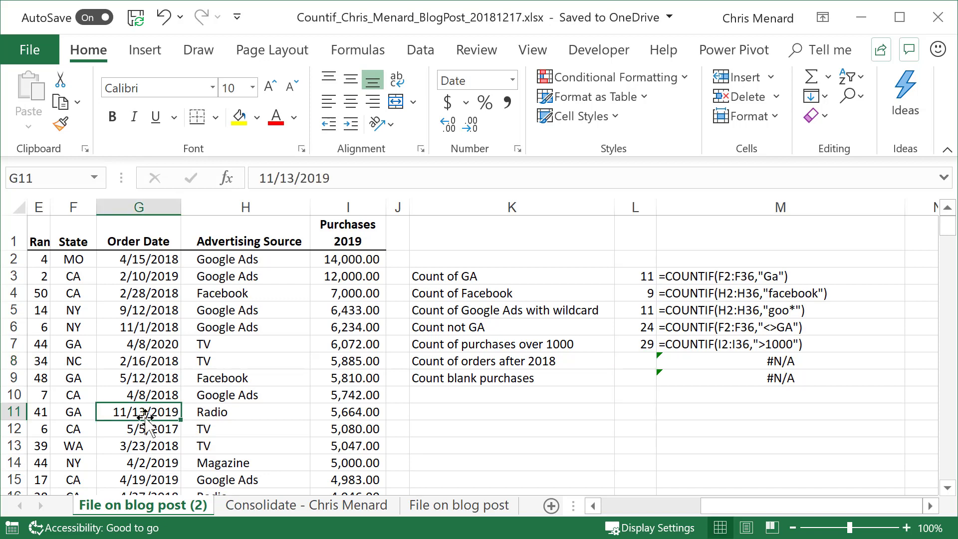
{"action": "left_click", "coordinate": [159, 459]}
{"action": "left_click", "coordinate": [633, 361]}
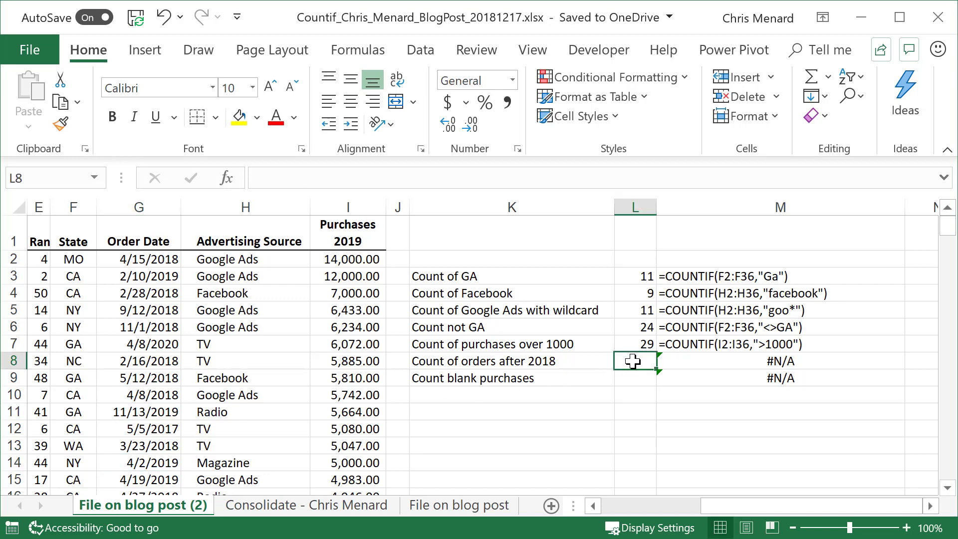
{"action": "key", "text": "F2"}
{"action": "type", "text": "=coutif"}
{"action": "key", "text": "BackSpace"}
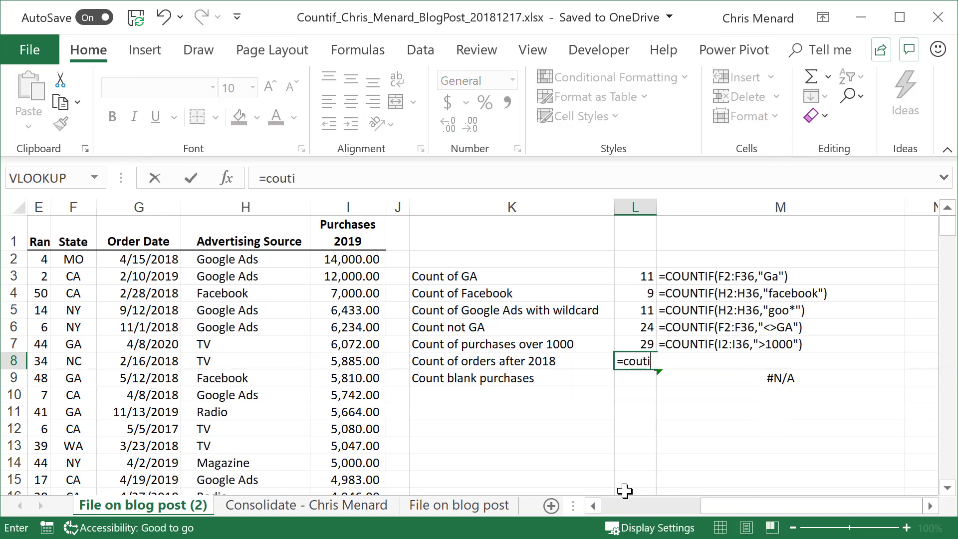
{"action": "key", "text": "BackSpace"}
{"action": "key", "text": "BackSpace"}
{"action": "type", "text": "ntif"}
{"action": "key", "text": "Tab"}
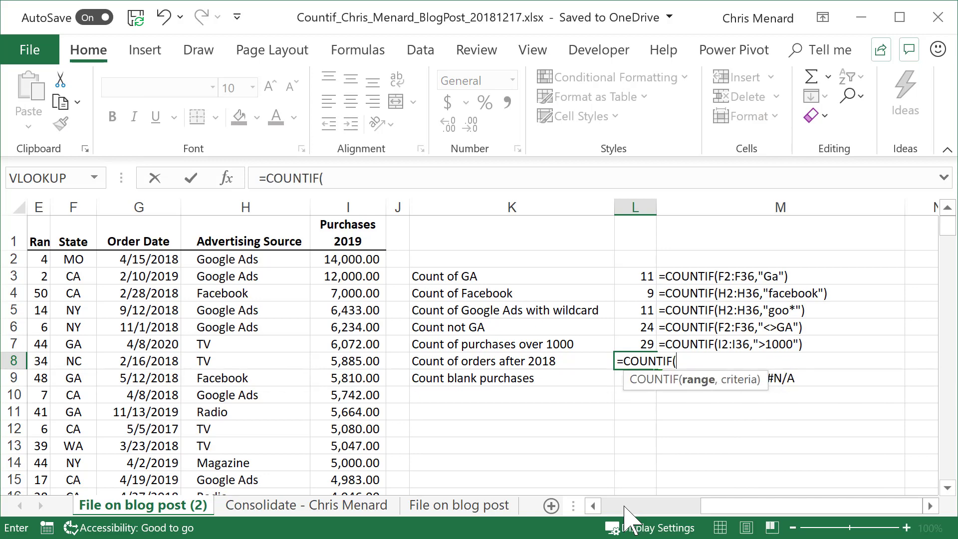
{"action": "type", "text": "G2"}
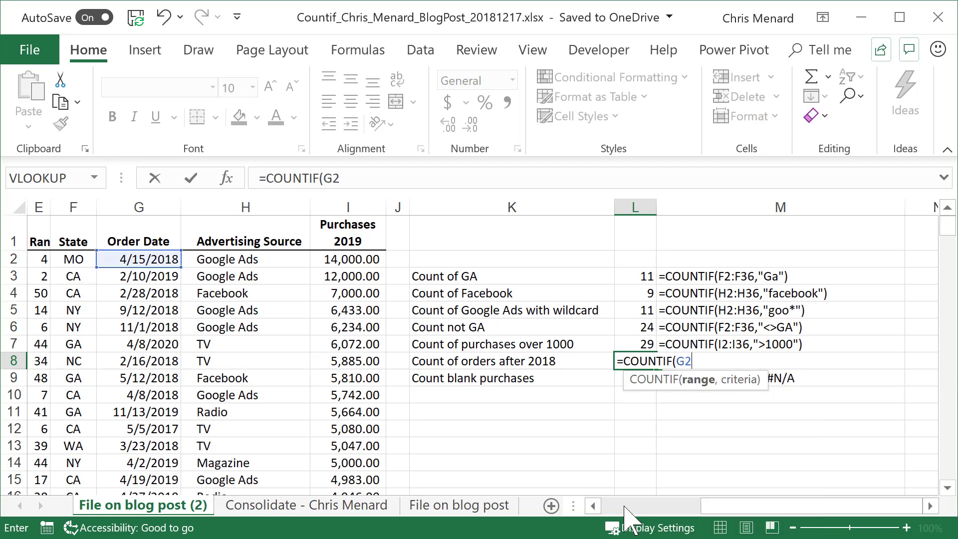
{"action": "type", "text": ":G36"}
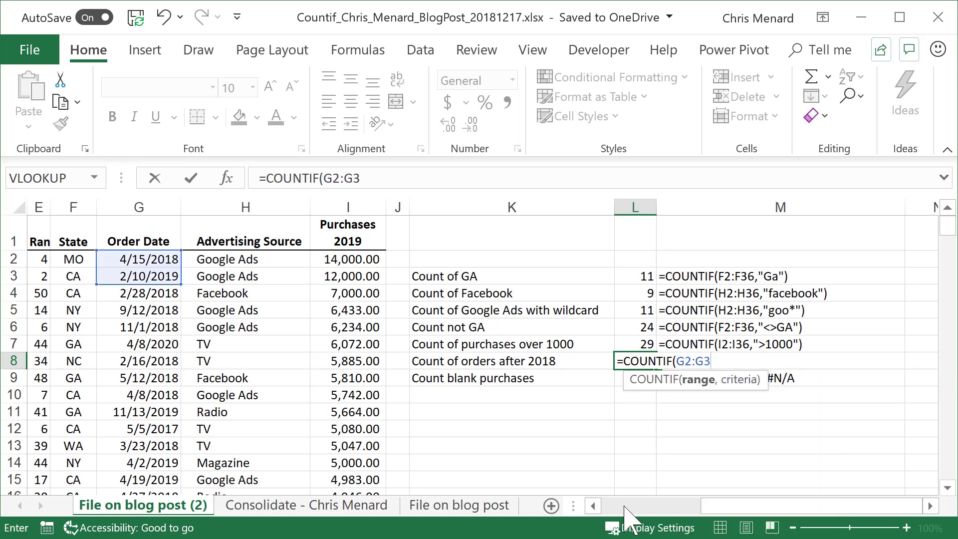
{"action": "type", "text": ","}
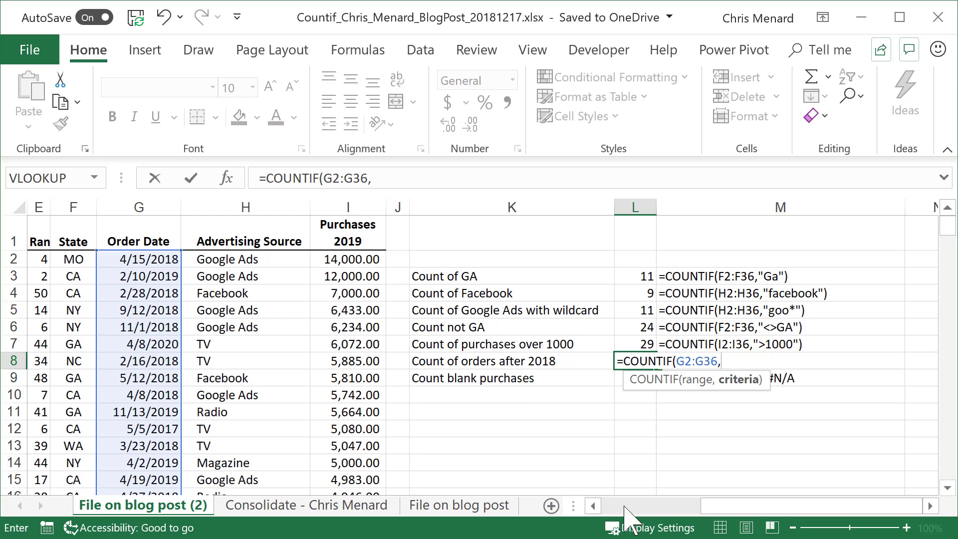
{"action": "type", "text": "\""}
{"action": "type", "text": ">=1/1/2019"}
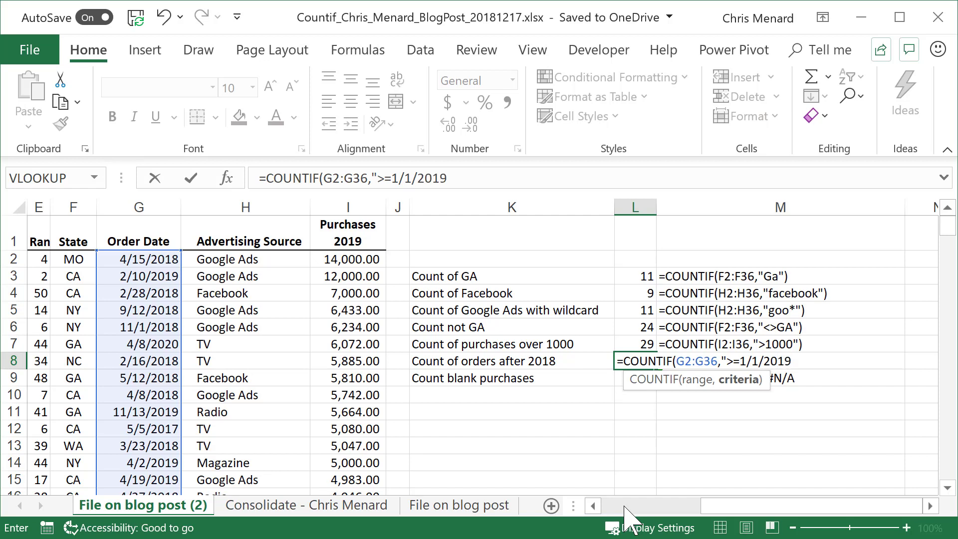
{"action": "type", "text": "\")"}
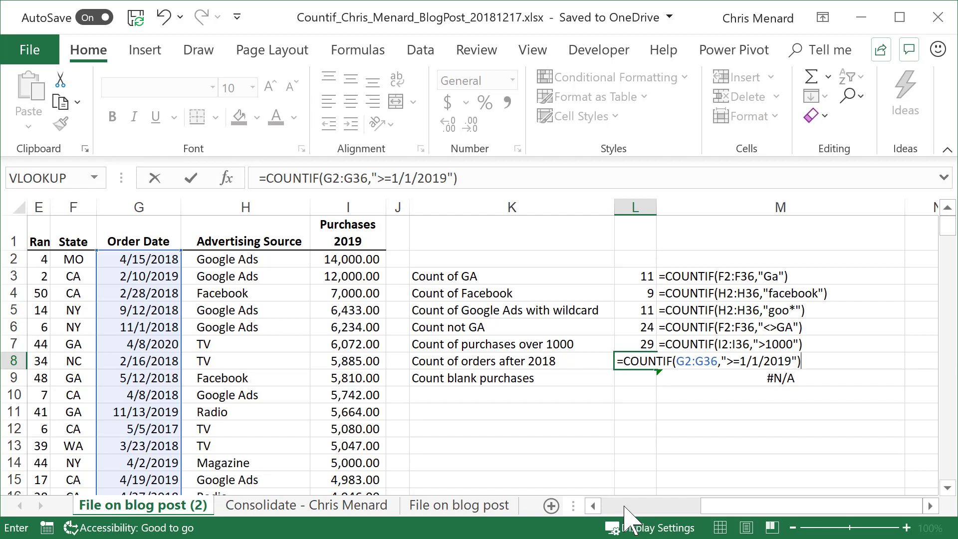
{"action": "key", "text": "ctrl+Return"}
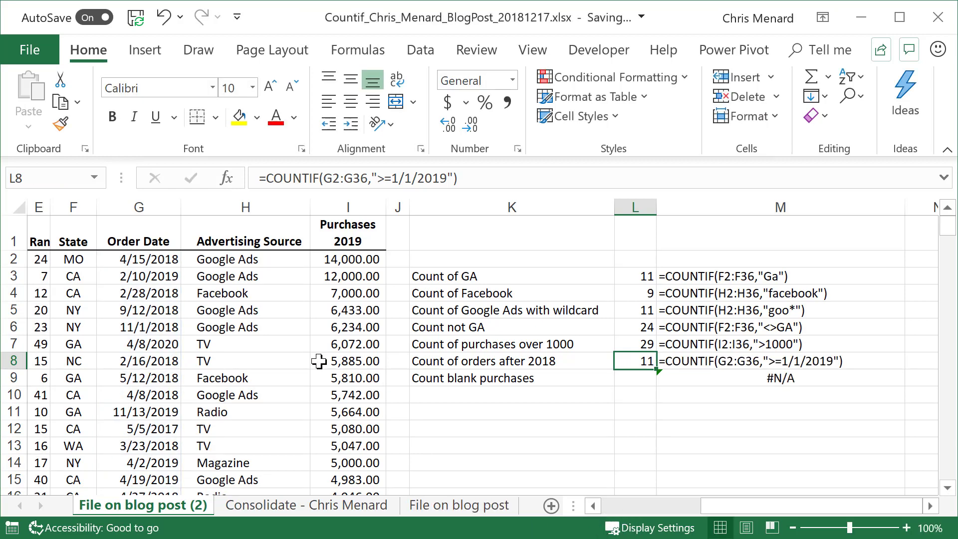
Sort the order data by Order Date, oldest first
{"action": "left_click", "coordinate": [157, 272]}
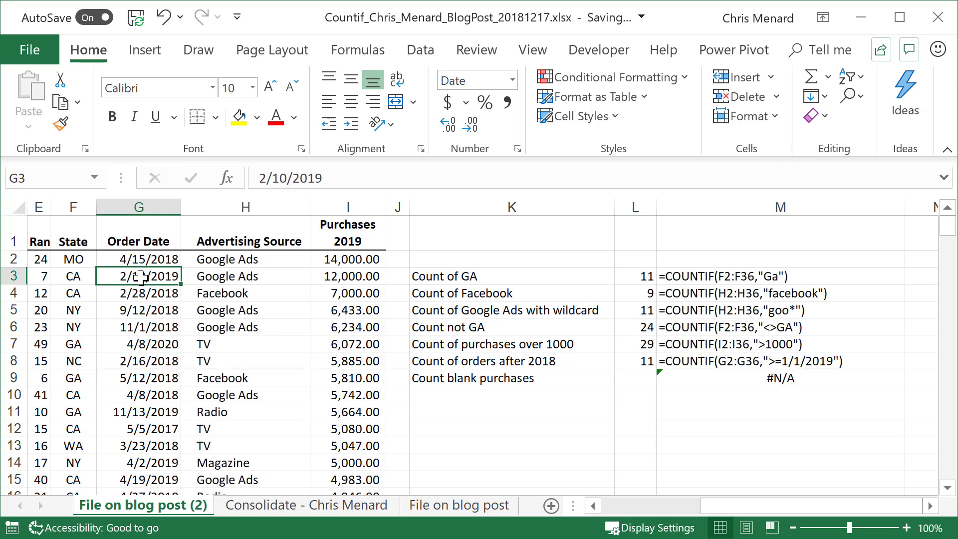
{"action": "right_click", "coordinate": [140, 276]}
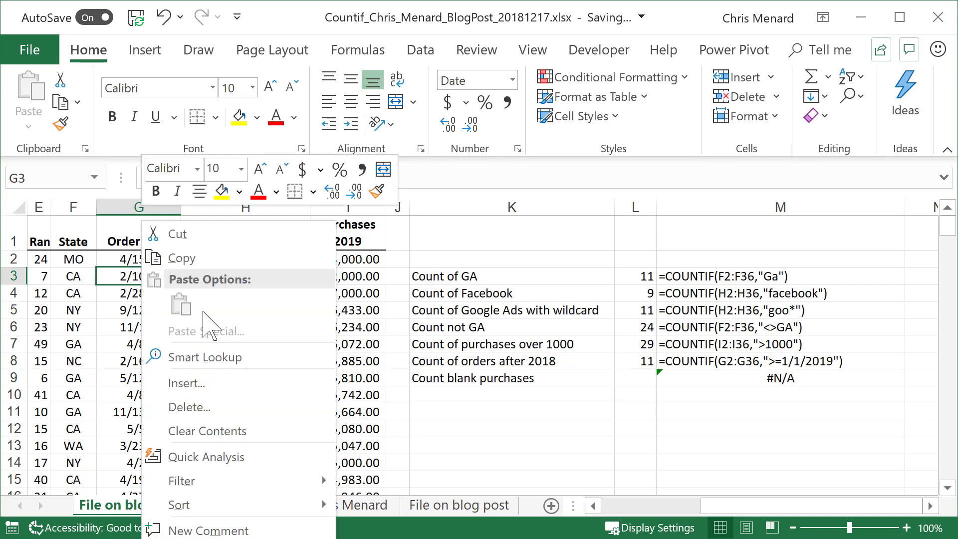
{"action": "mouse_move", "coordinate": [270, 519]}
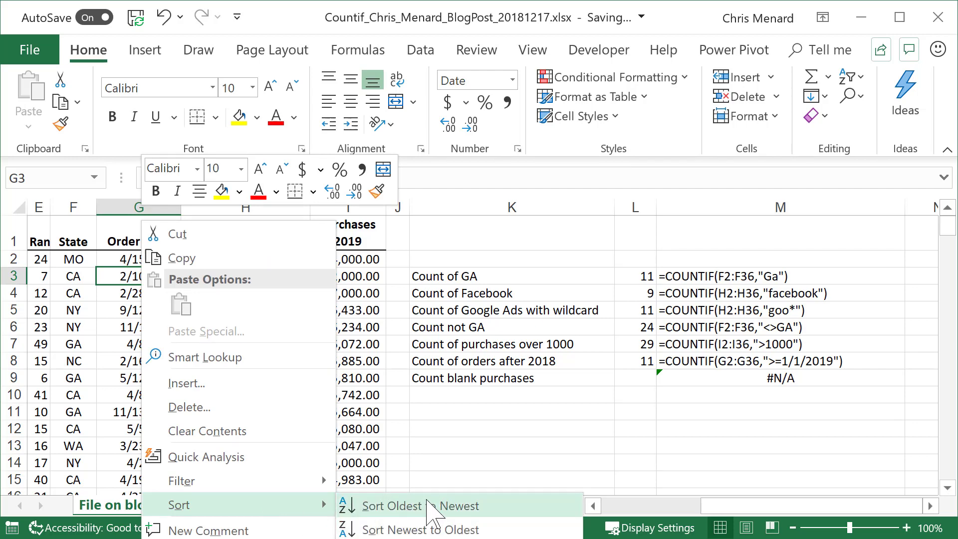
{"action": "left_click", "coordinate": [434, 507]}
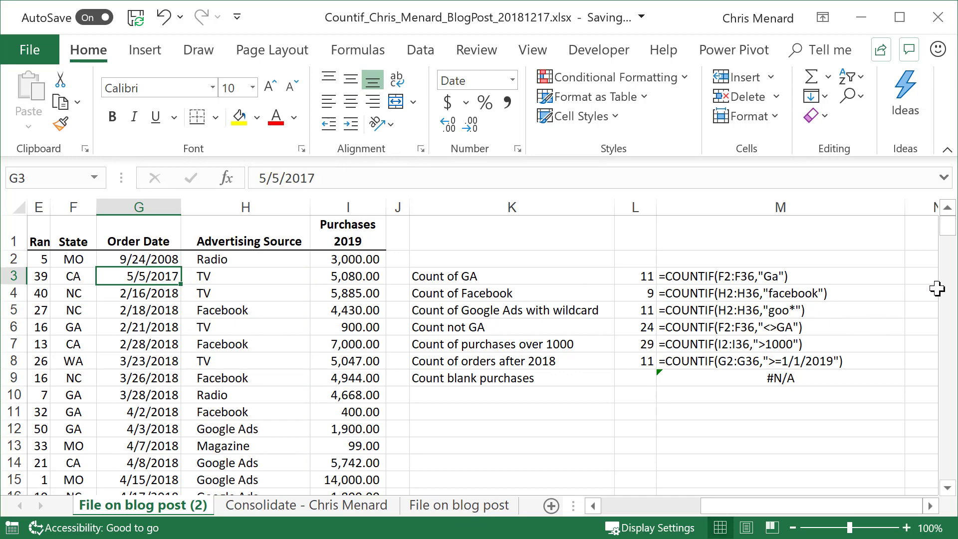
Select the latest order dates and compare them with L8's orders-after-2018 count of 11
{"action": "left_click_drag", "start_coordinate": [956, 239], "coordinate": [956, 269]}
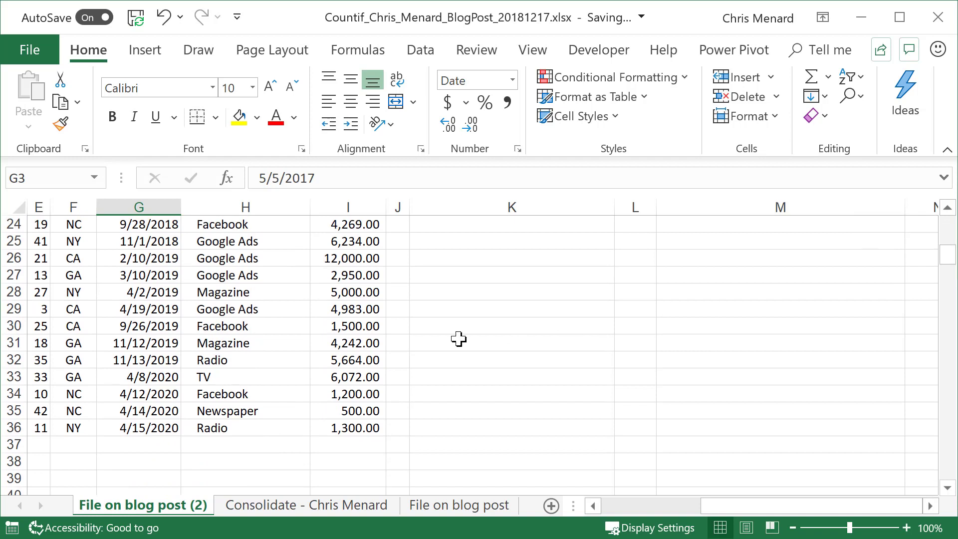
{"action": "left_click_drag", "start_coordinate": [161, 427], "coordinate": [149, 253]}
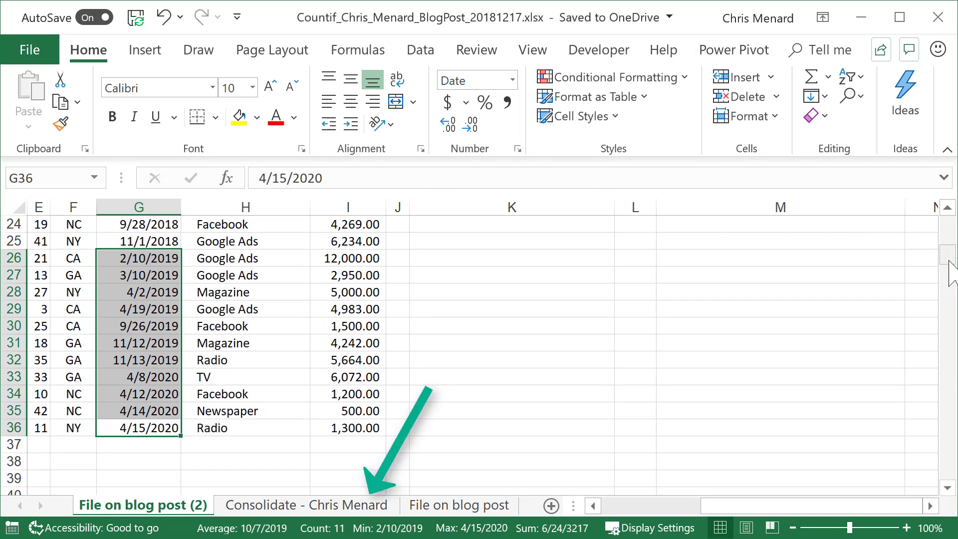
{"action": "left_click_drag", "start_coordinate": [950, 261], "coordinate": [950, 230]}
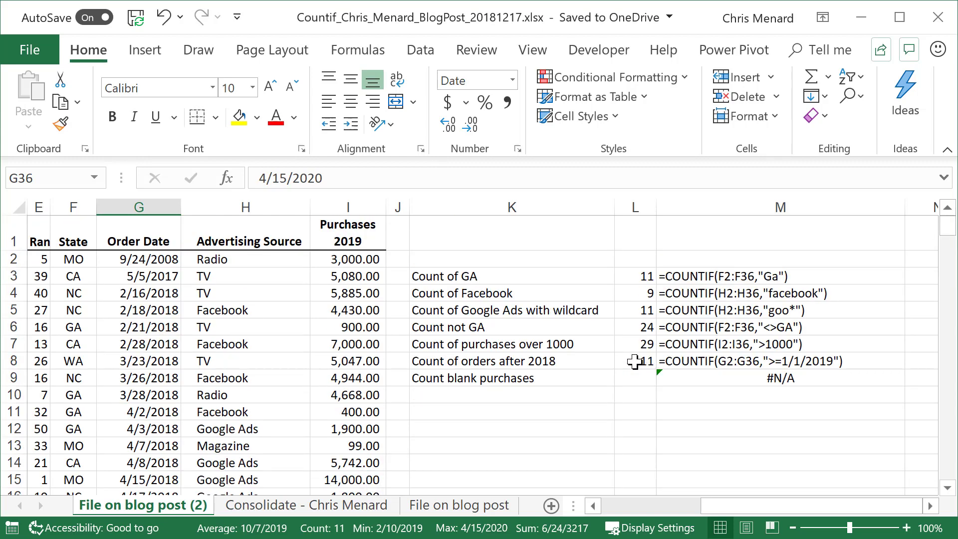
{"action": "left_click", "coordinate": [634, 361]}
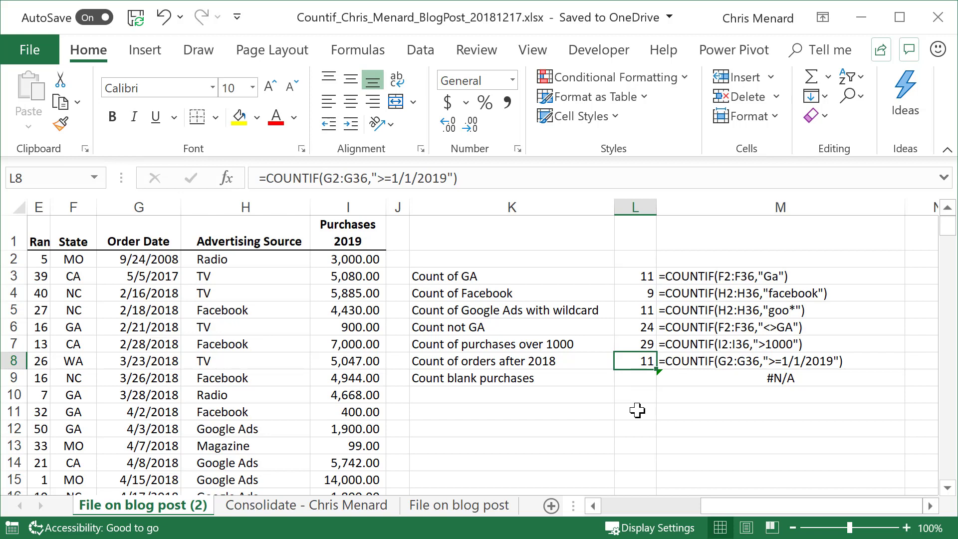
{"action": "key", "text": "Down"}
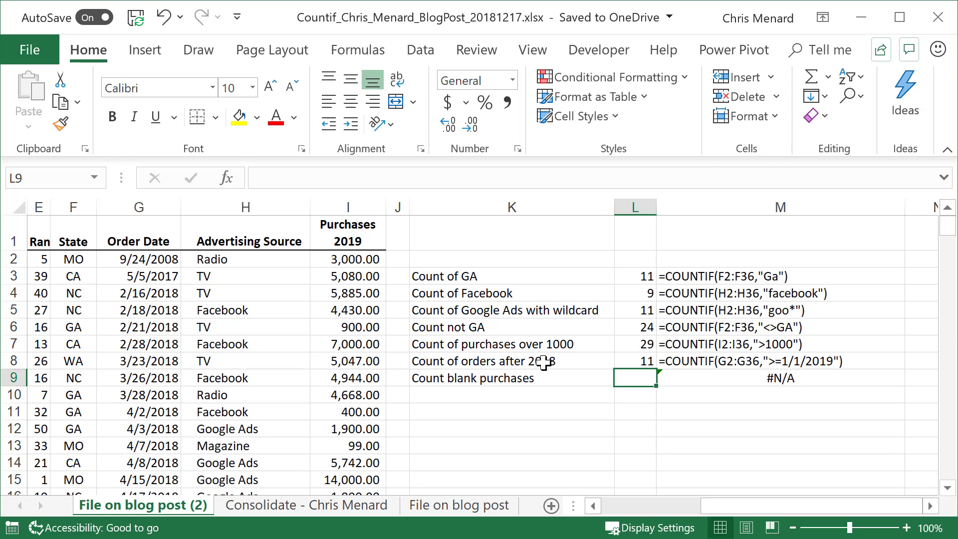
{"action": "type", "text": "=countib"}
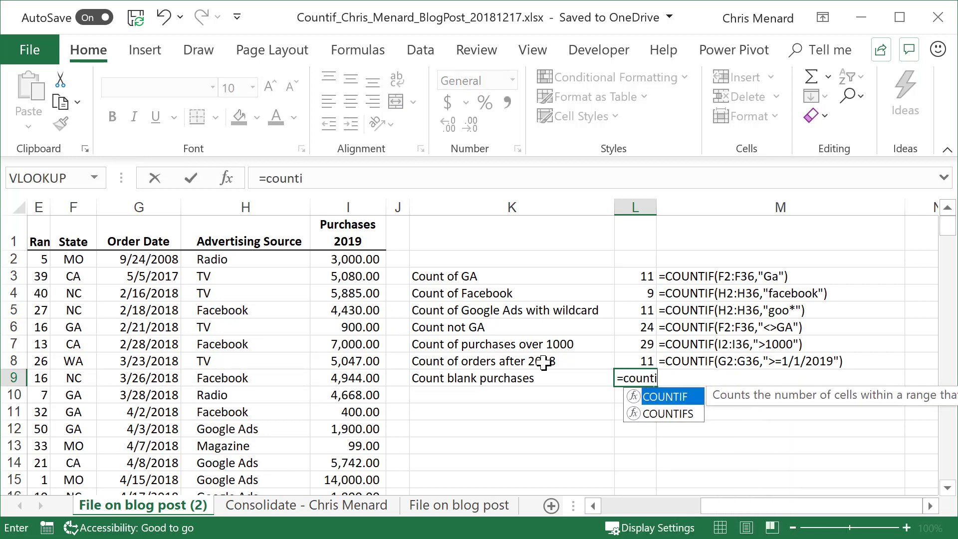
{"action": "key", "text": "BackSpace"}
{"action": "key", "text": "BackSpace"}
{"action": "type", "text": "b"}
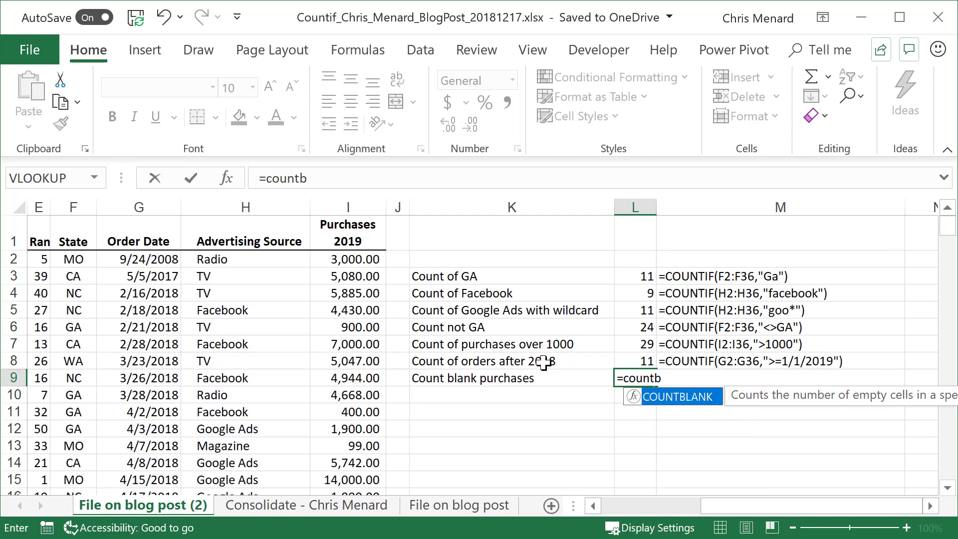
{"action": "key", "text": "Tab"}
{"action": "type", "text": "I"}
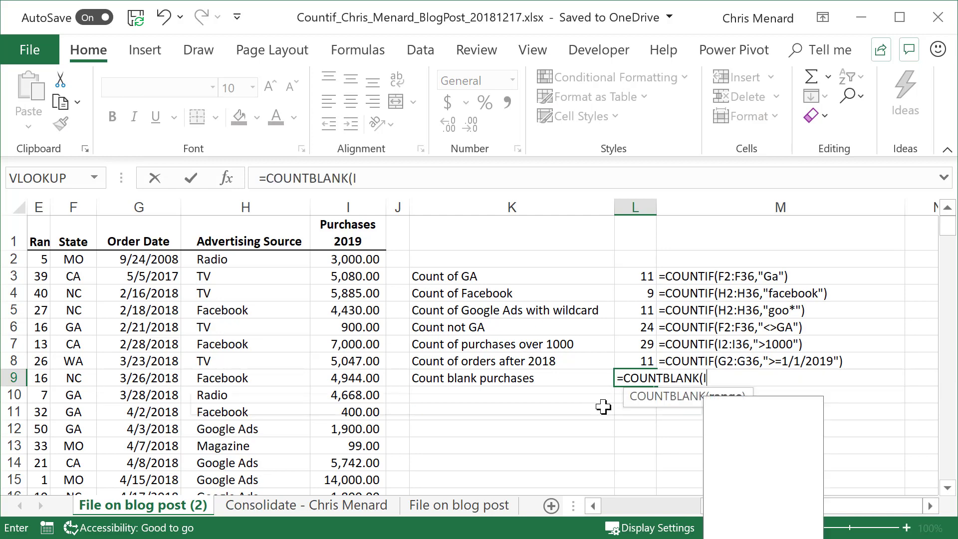
{"action": "type", "text": "2:"}
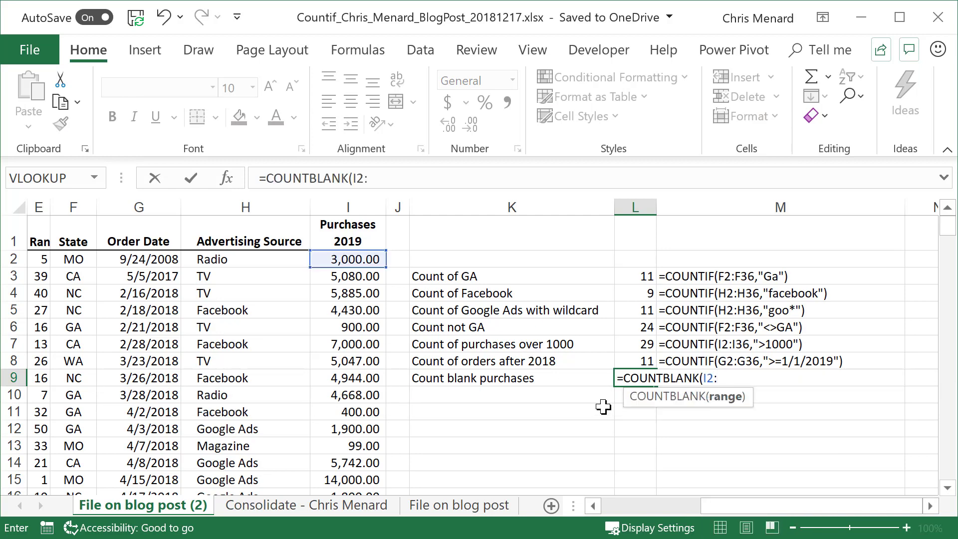
{"action": "type", "text": "i36"}
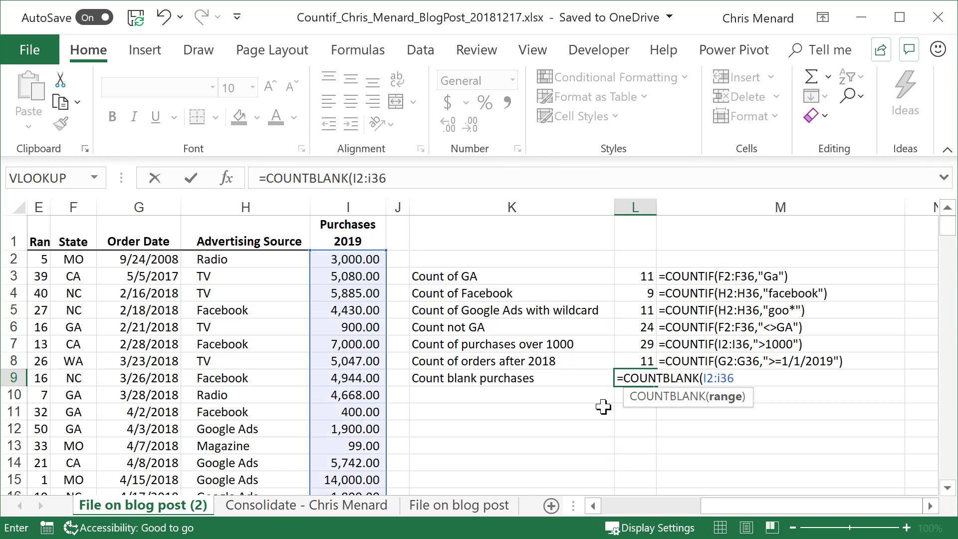
{"action": "key", "text": "ctrl+Return"}
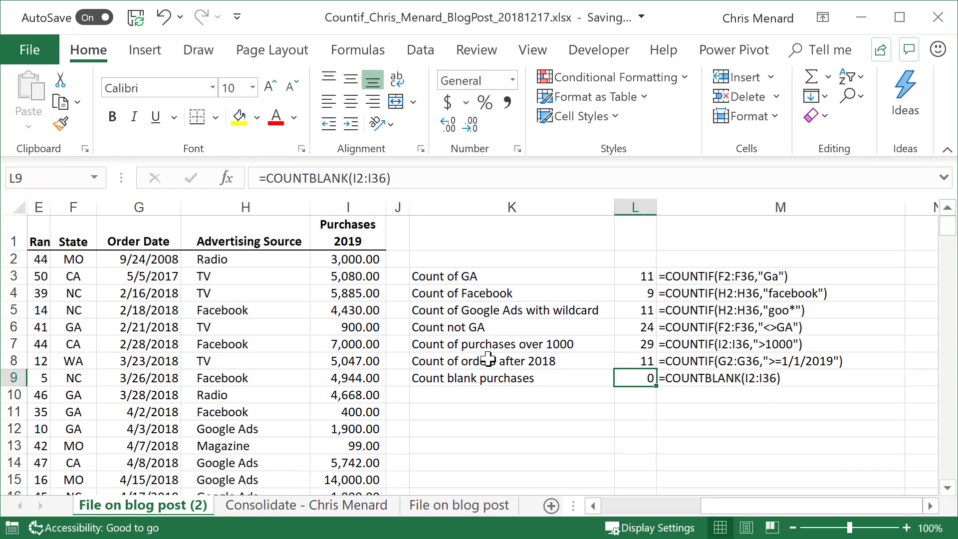
{"action": "left_click", "coordinate": [367, 293]}
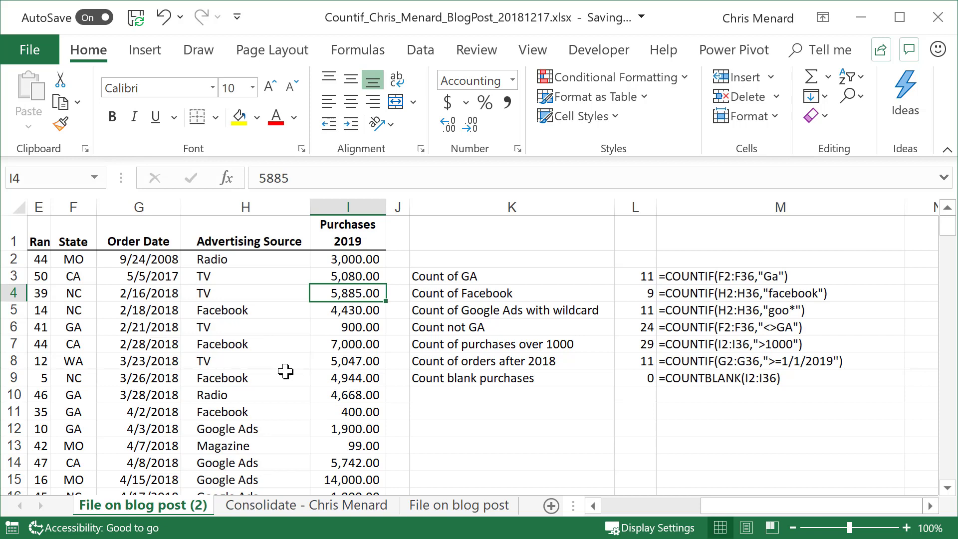
{"action": "key", "text": "Delete"}
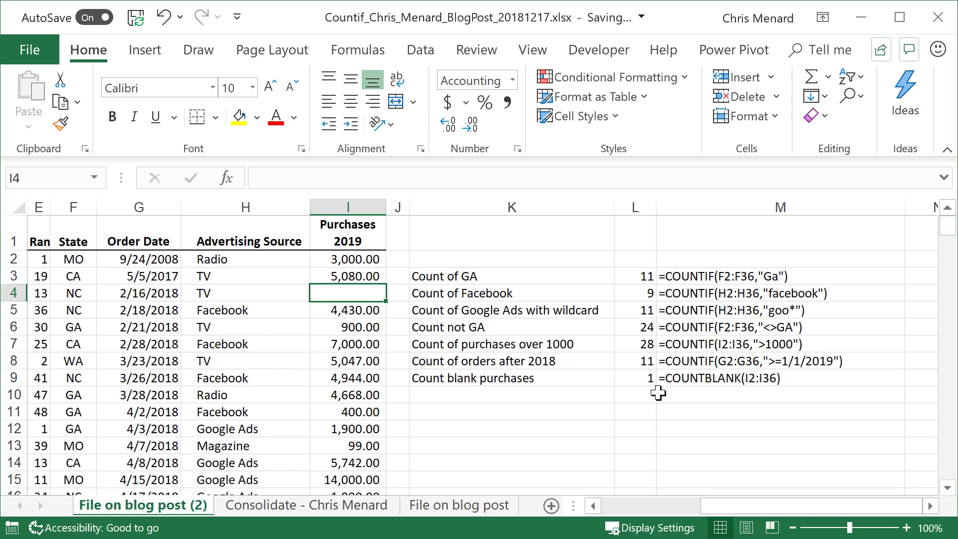
{"action": "left_click", "coordinate": [642, 376]}
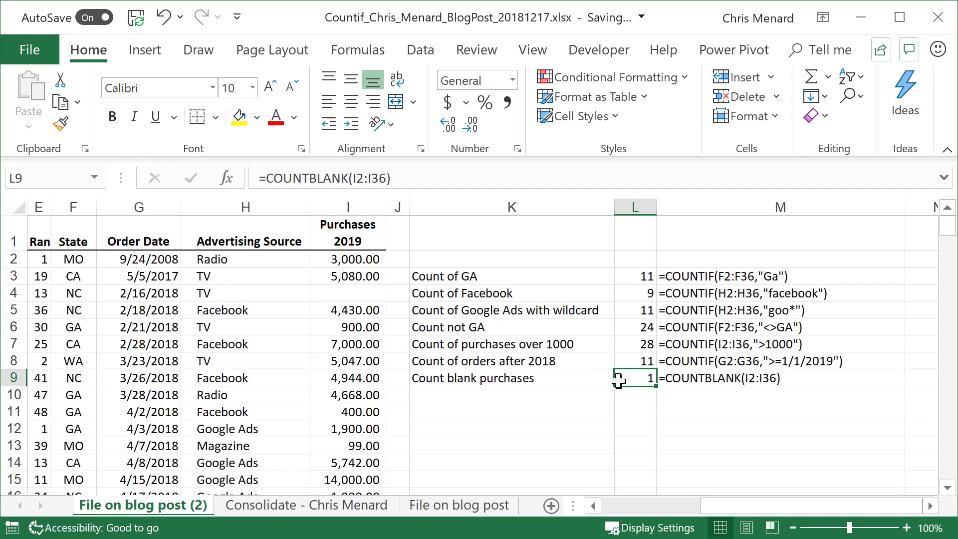
{"action": "key", "text": "ctrl+z"}
{"action": "left_click", "coordinate": [619, 379]}
{"action": "key", "text": "Delete"}
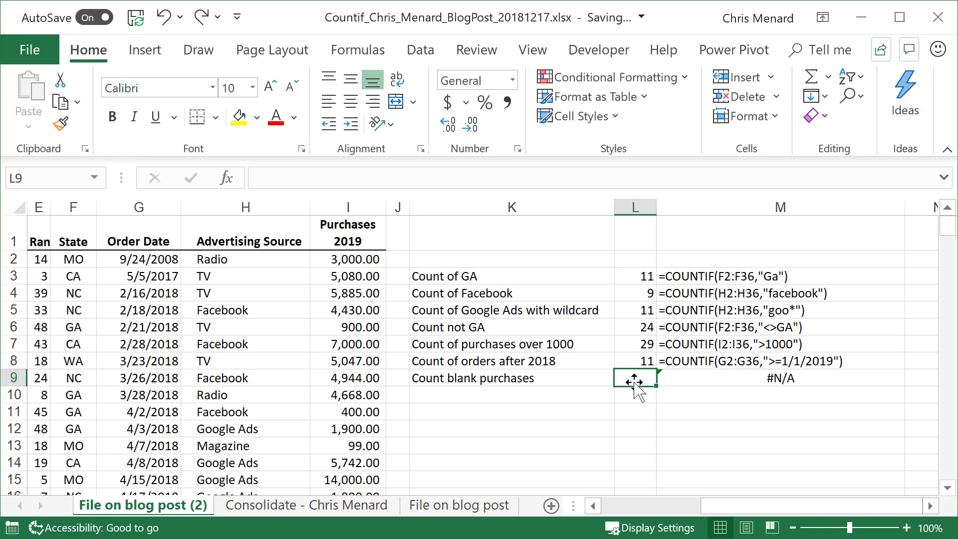
Enter =COUNTIF(I2:I36,"") in L9 to count blank purchase amounts
{"action": "type", "text": "=countif"}
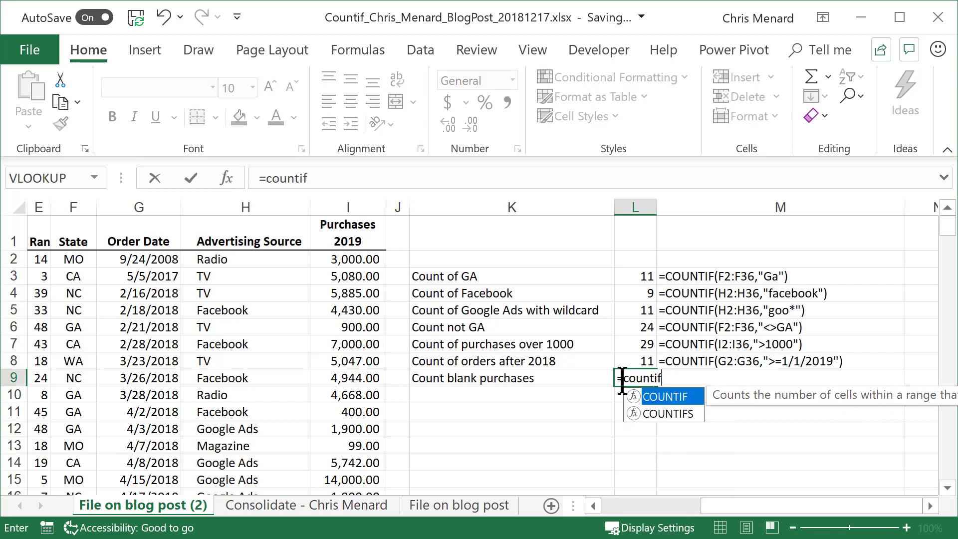
{"action": "key", "text": "Tab"}
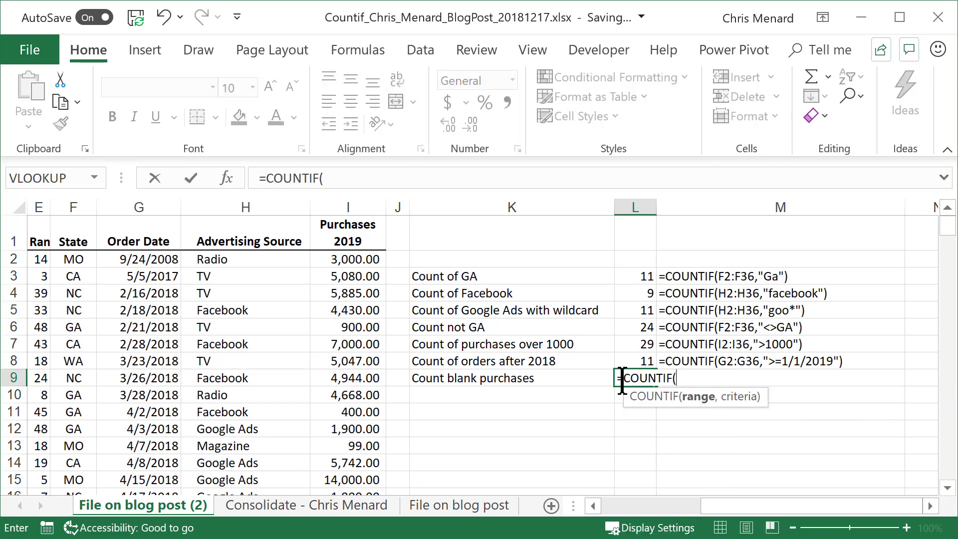
{"action": "left_click", "coordinate": [590, 414]}
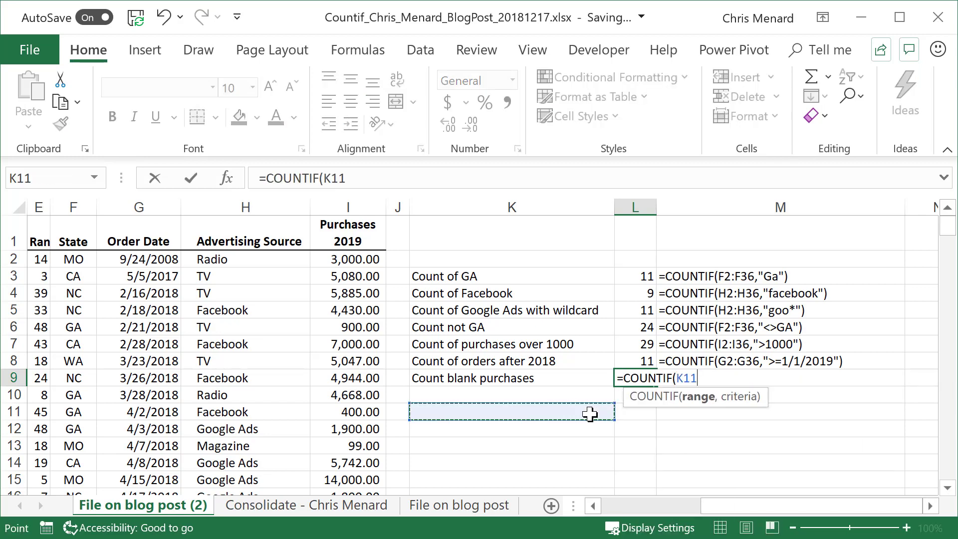
{"action": "type", "text": "I2:i36,"}
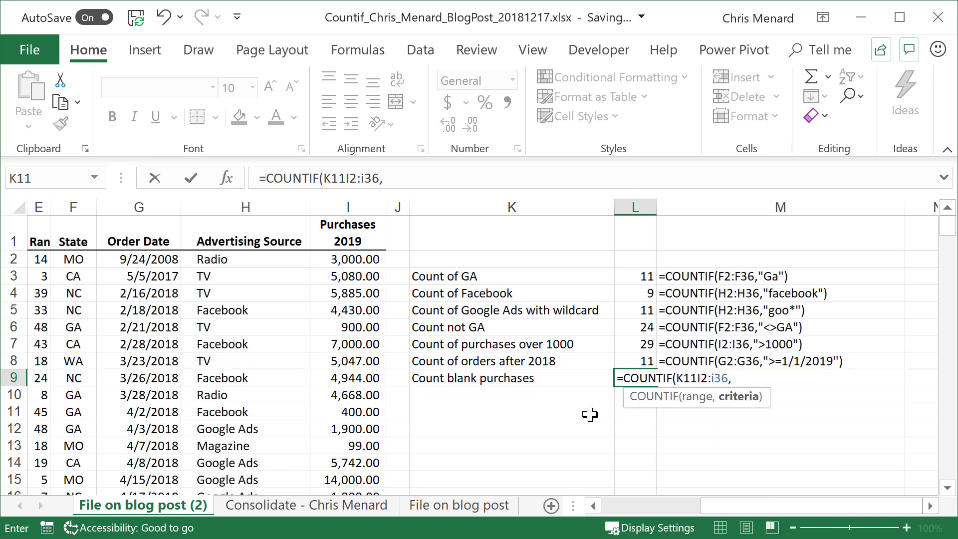
{"action": "type", "text": "\" )"}
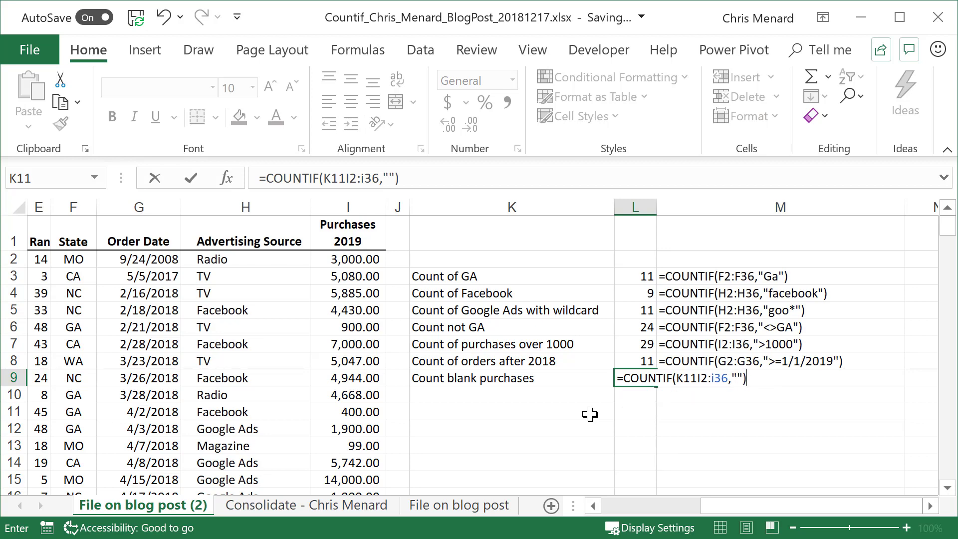
{"action": "key", "text": "ctrl+Return"}
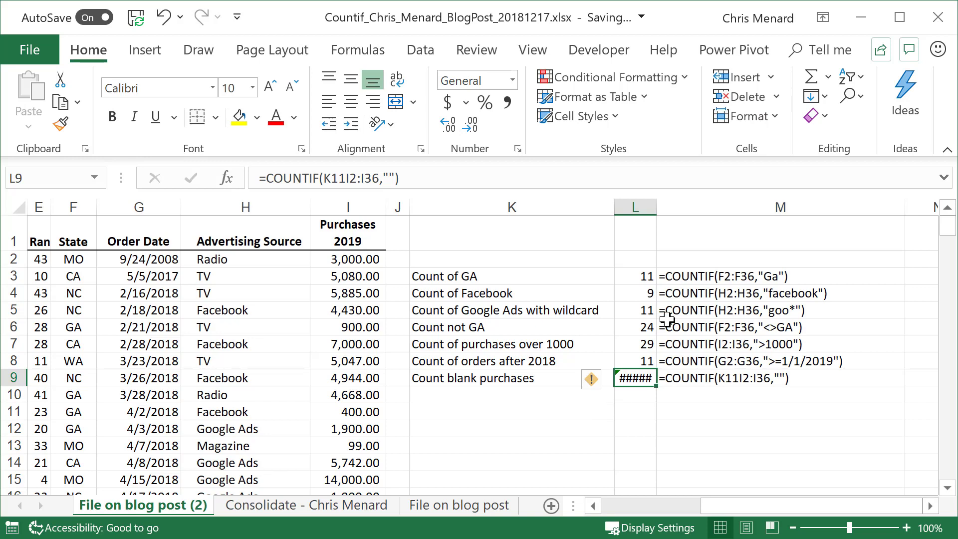
Widen column L and remove the stray K11 reference so L9 returns 0
{"action": "left_click_drag", "start_coordinate": [663, 207], "coordinate": [689, 207]}
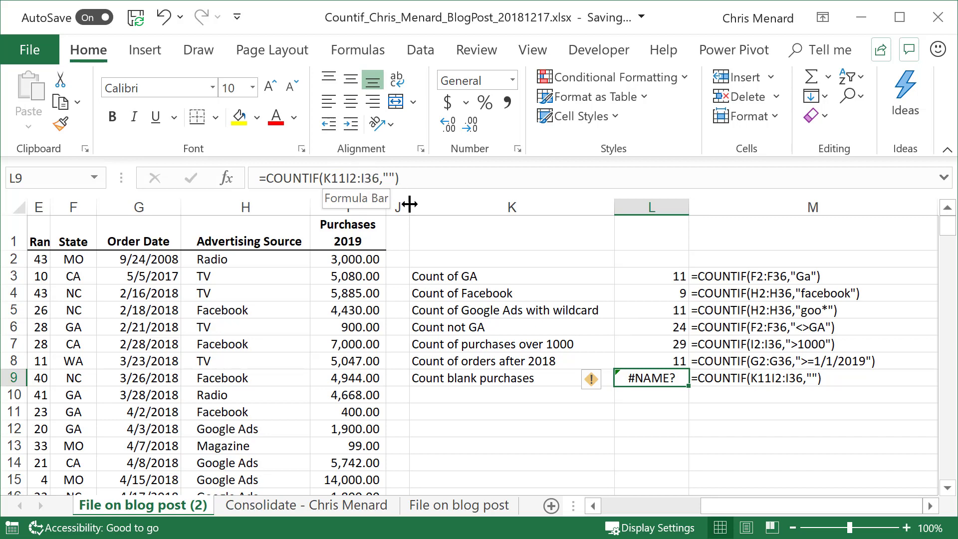
{"action": "left_click", "coordinate": [346, 179]}
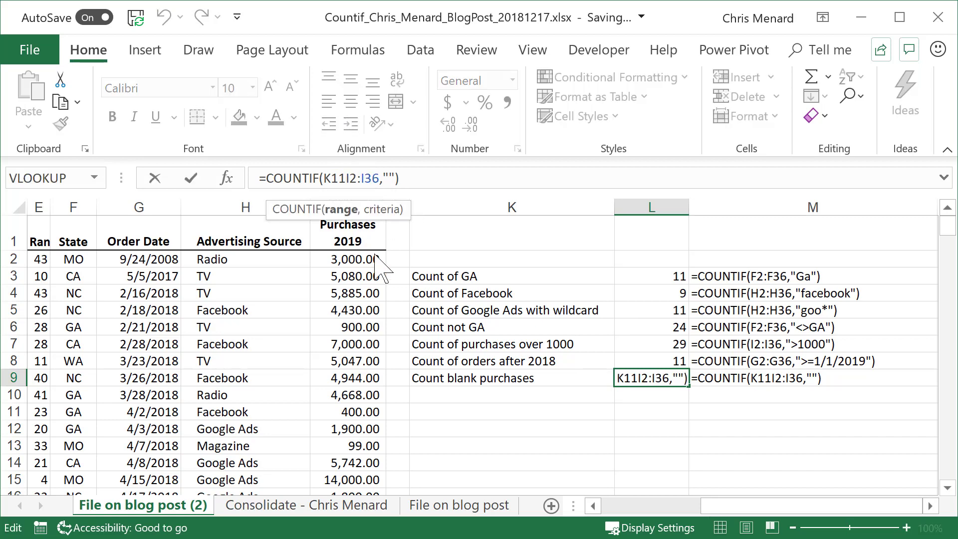
{"action": "key", "text": "BackSpace"}
{"action": "key", "text": "BackSpace"}
{"action": "key", "text": "BackSpace"}
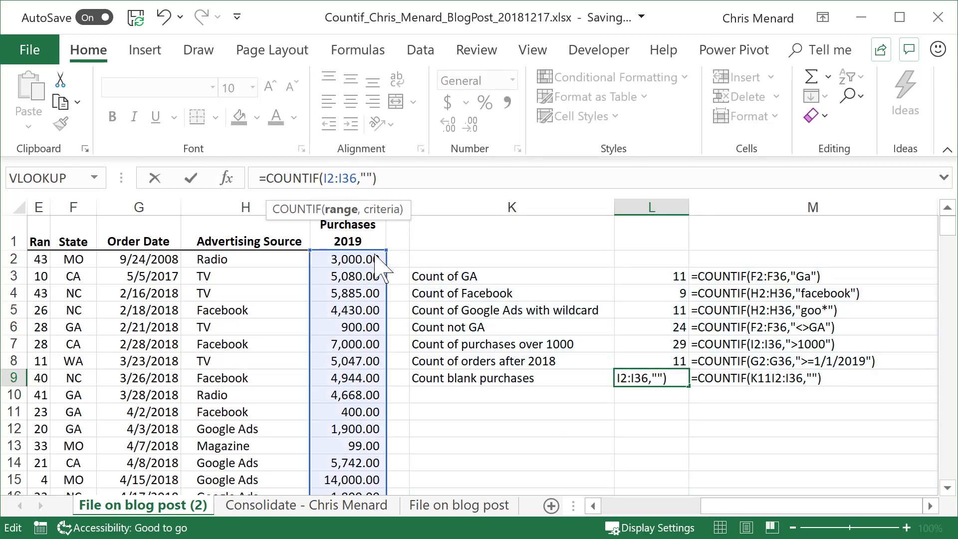
{"action": "key", "text": "Return"}
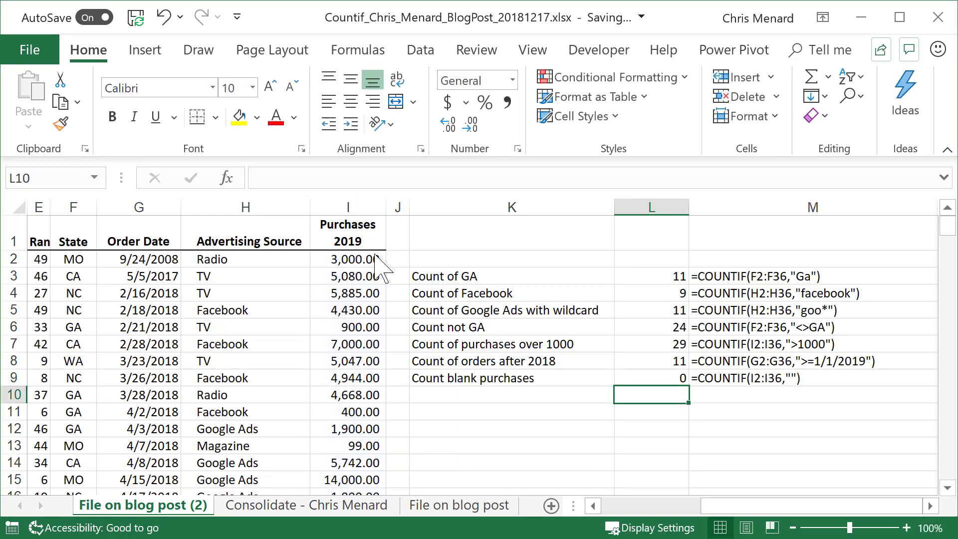
{"action": "left_click", "coordinate": [641, 376]}
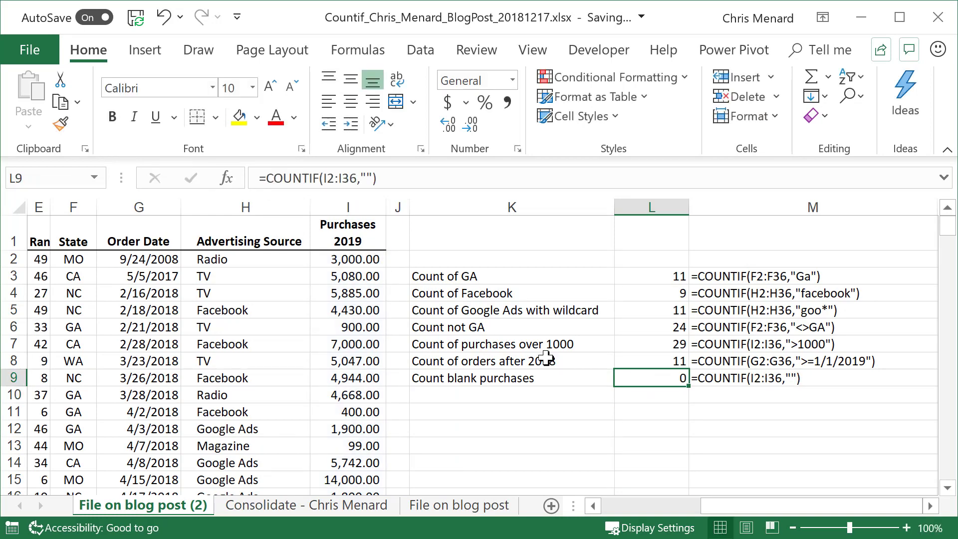
Delete the 5,885.00 purchase in I4 and confirm the L9 blank count becomes 1
{"action": "left_click", "coordinate": [374, 295]}
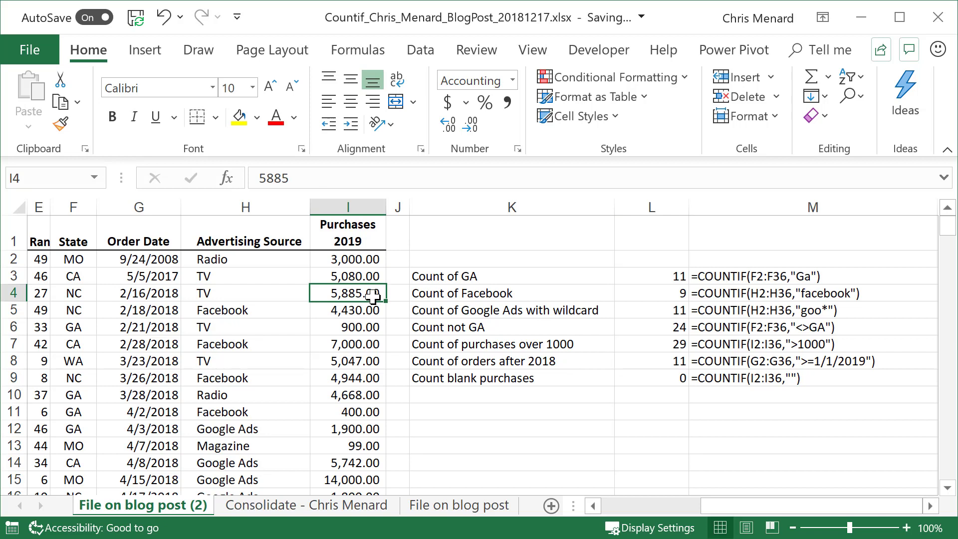
{"action": "key", "text": "Delete"}
{"action": "left_click", "coordinate": [669, 382]}
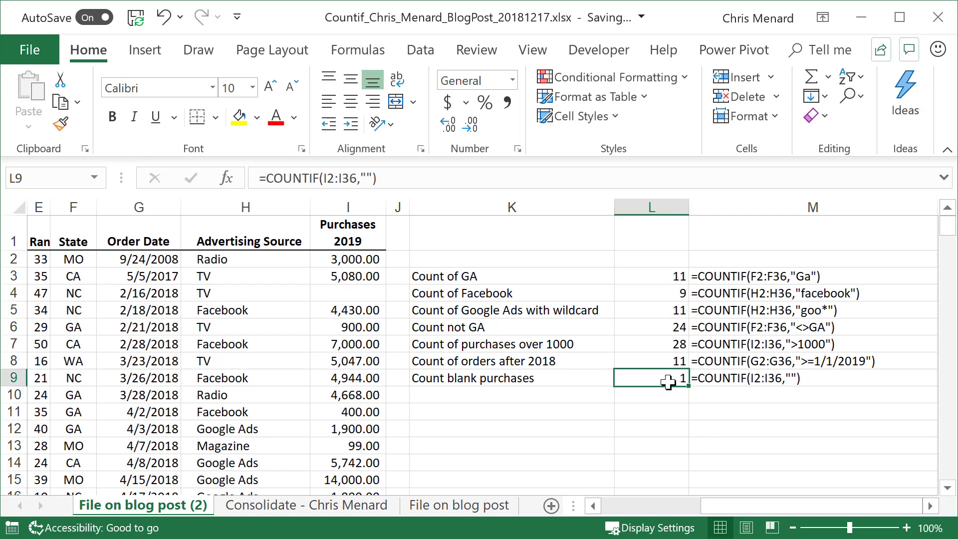